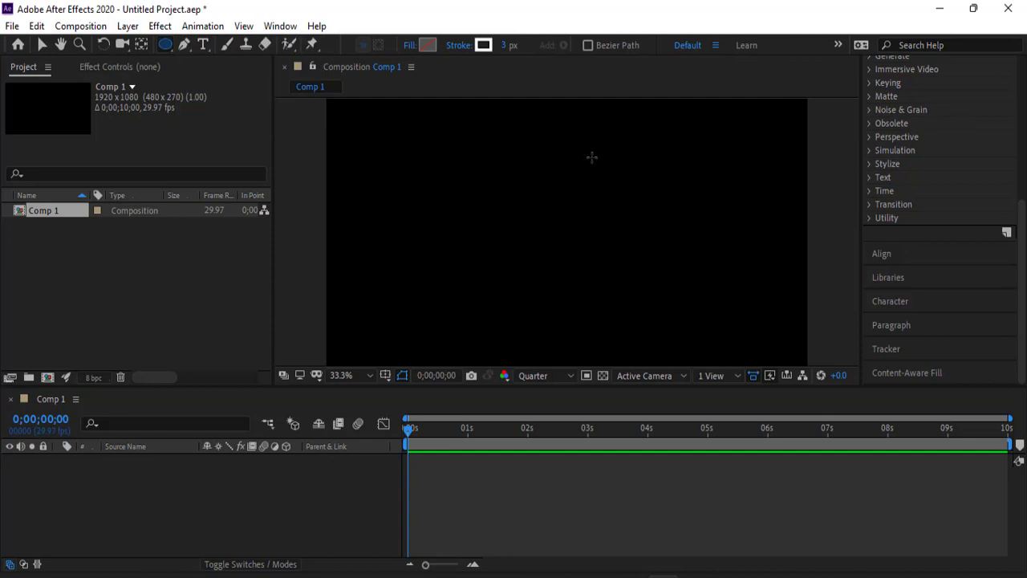
- Draw a large unfilled circle with a 3 px white stroke and move it near the middle of the composition
left_click_drag(673, 149, 473, 361)
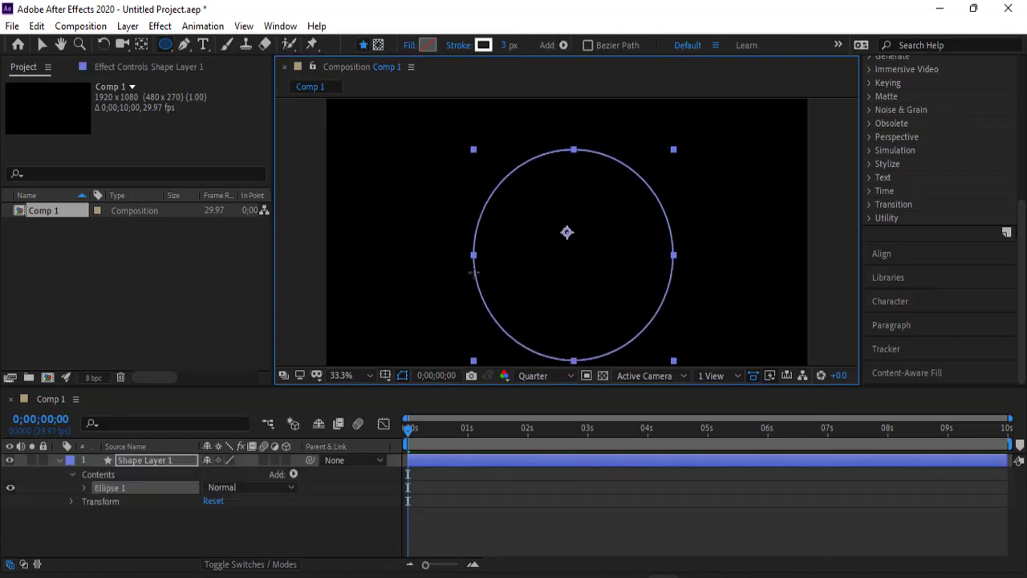
left_click(42, 45)
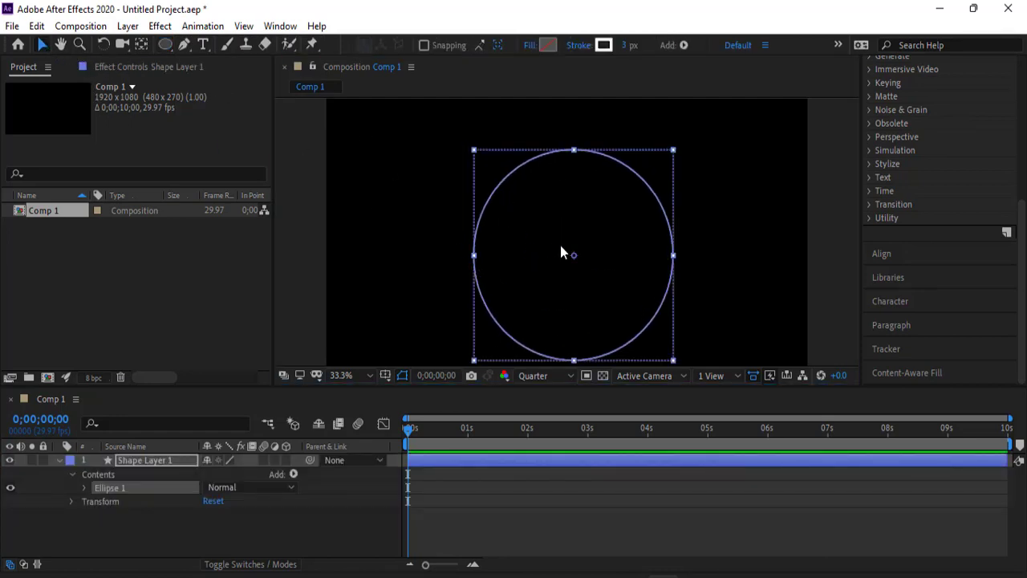
left_click_drag(562, 252, 578, 231)
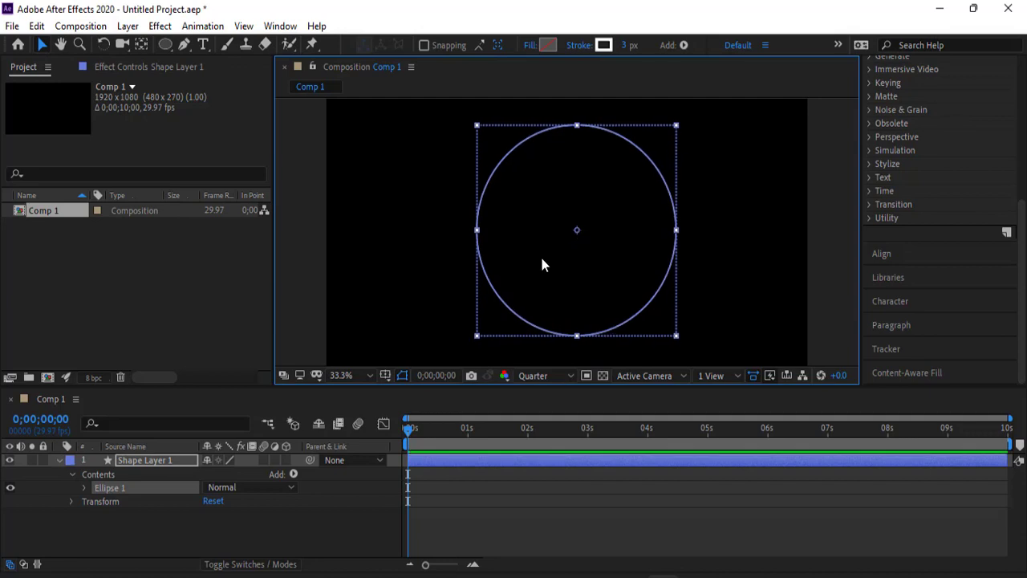
- Enable Scale keyframing for the circle's shape layer at 0;00;00;00 and set the scale to 0%
left_click(71, 502)
scroll(110, 542, "down", 1)
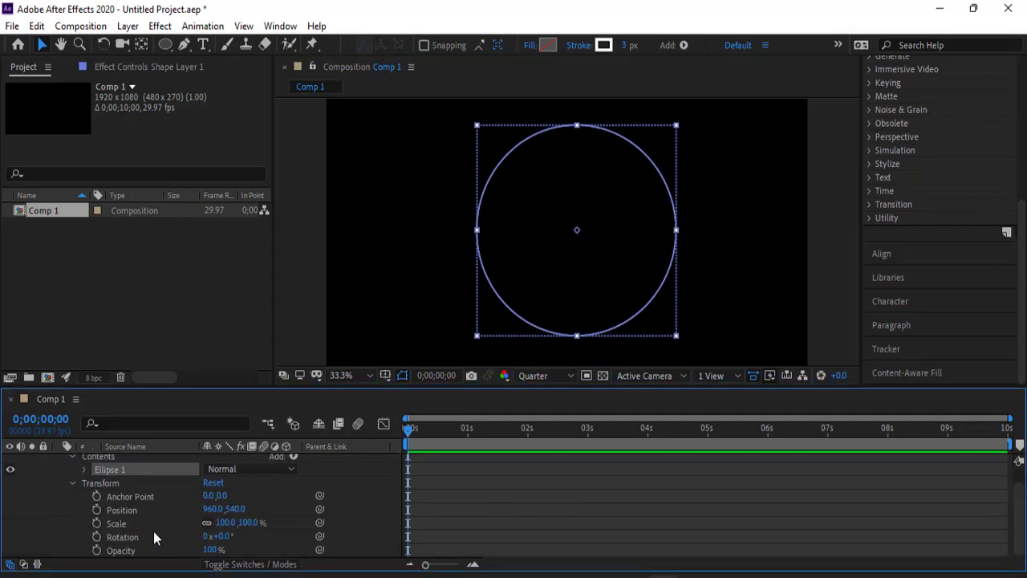
left_click(117, 523)
left_click(97, 523)
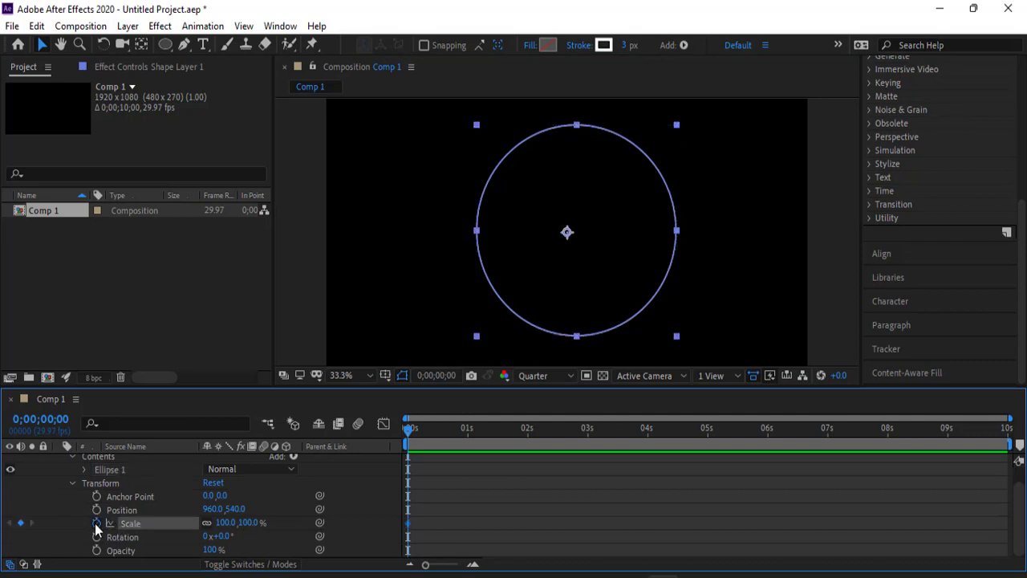
left_click_drag(231, 527, 175, 536)
left_click(224, 524)
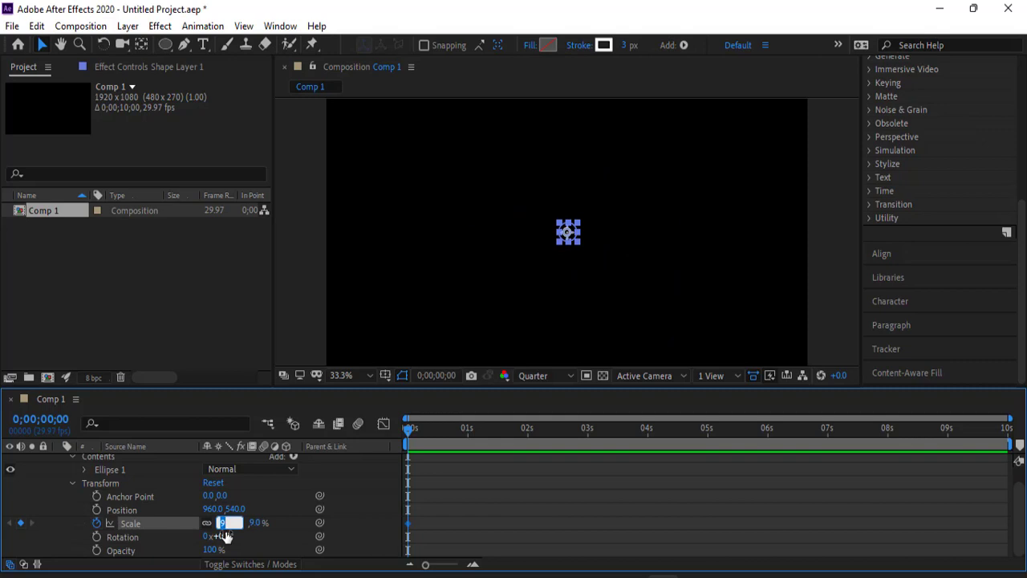
type("0")
left_click(43, 490)
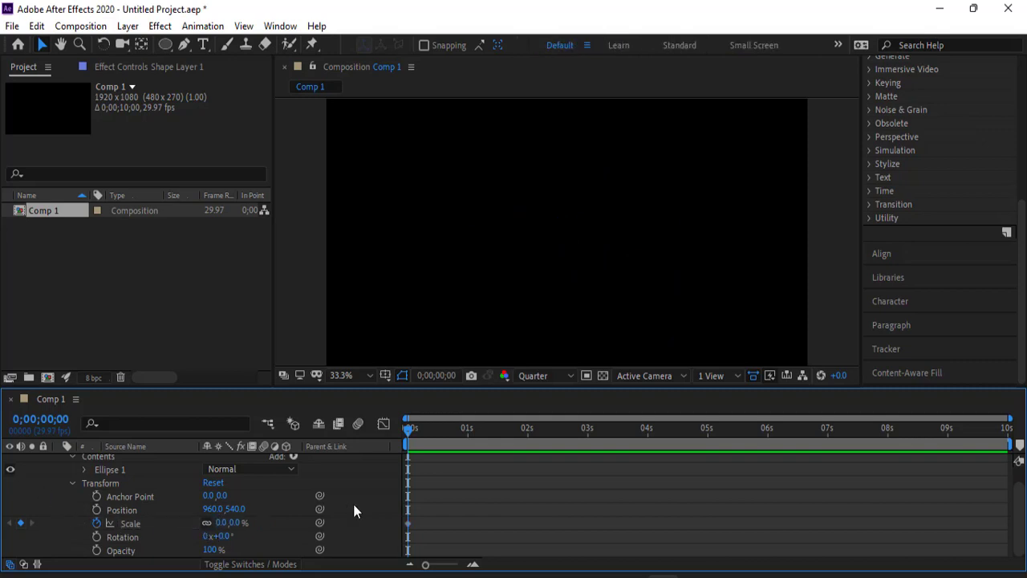
- Add a second Scale keyframe of 100% to the shape layer at 0;00;03;18
left_click_drag(409, 431, 624, 433)
left_click(223, 522)
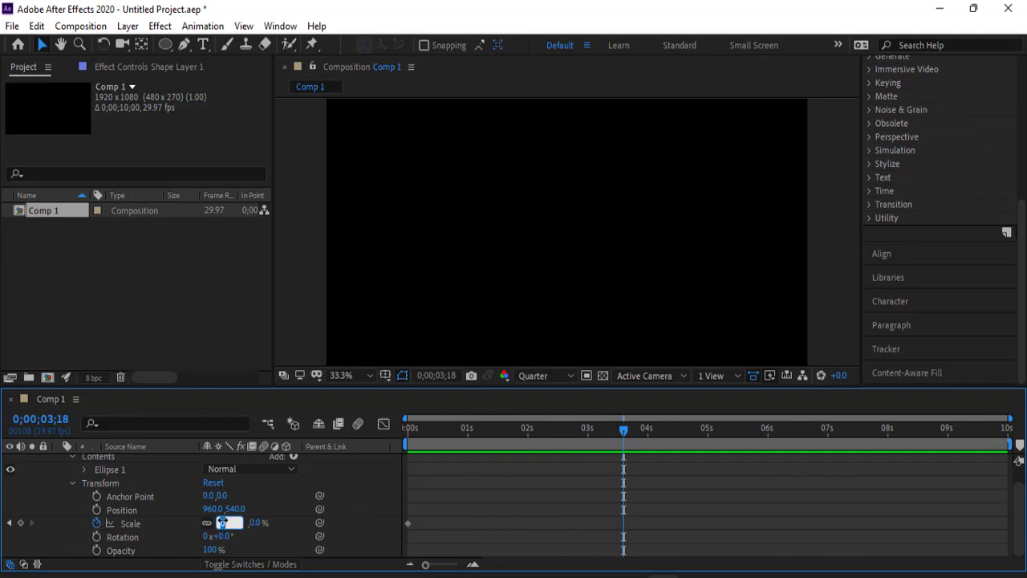
left_click(212, 324)
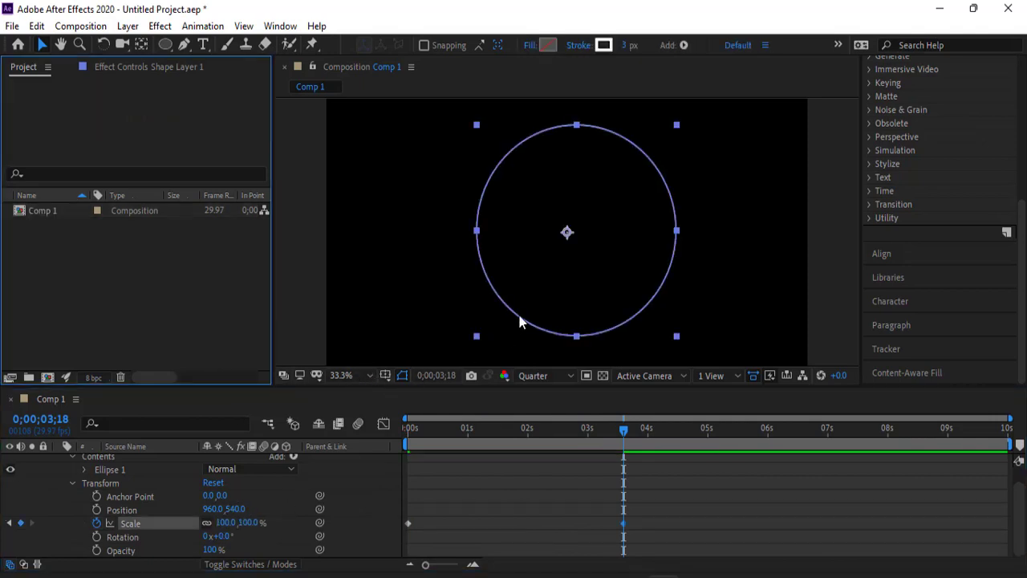
- Move the shape layer's anchor point to the centre of the circle
left_click(140, 44)
left_click_drag(567, 231, 578, 230)
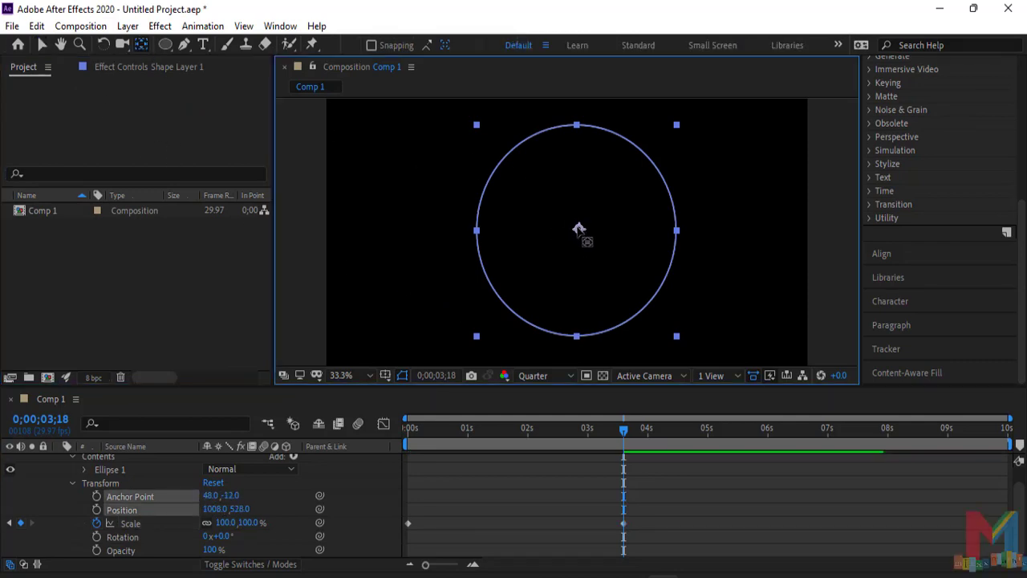
left_click(42, 46)
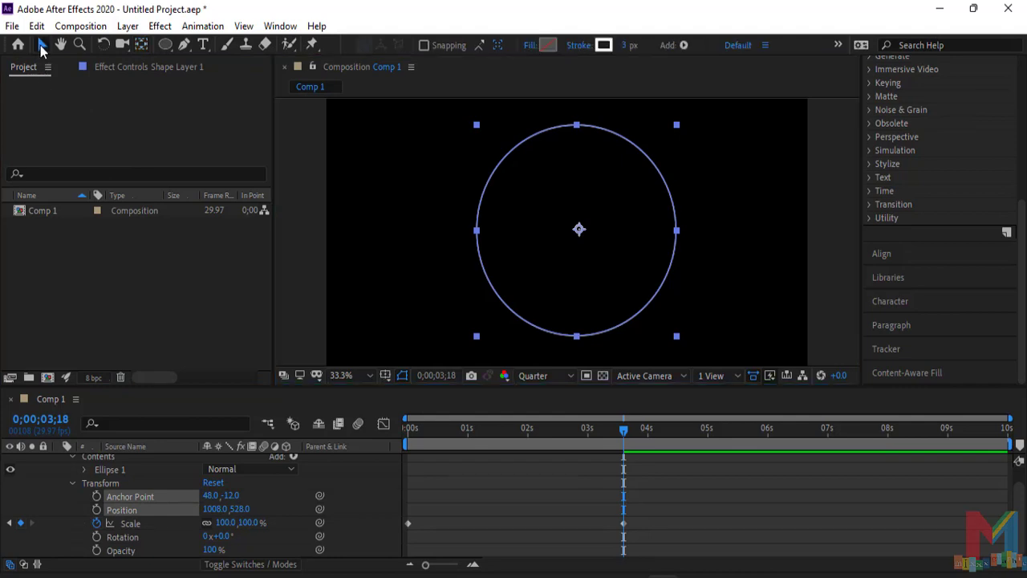
- Centre the circle's shape layer horizontally in the composition
left_click(480, 259)
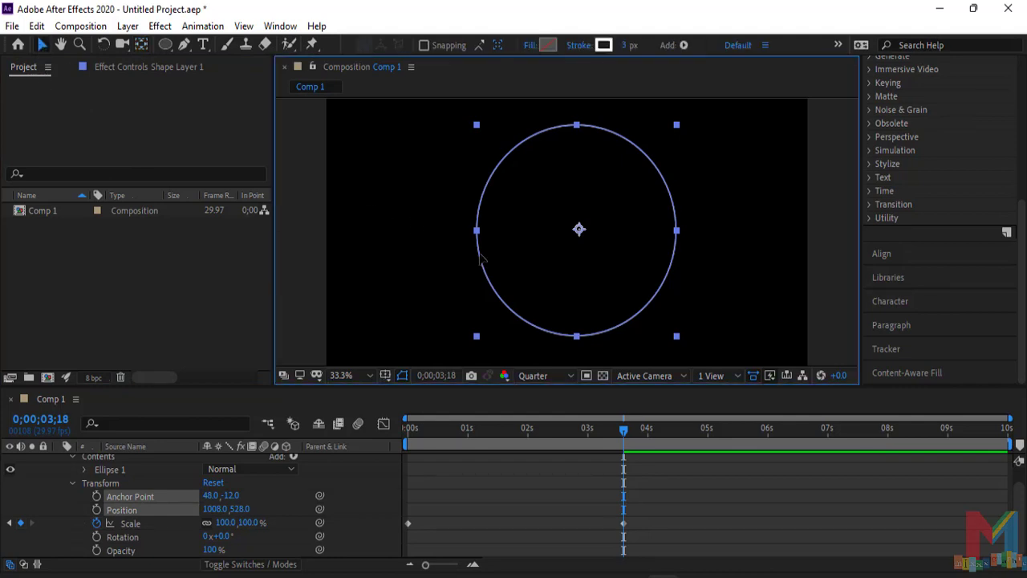
left_click(889, 253)
left_click(902, 202)
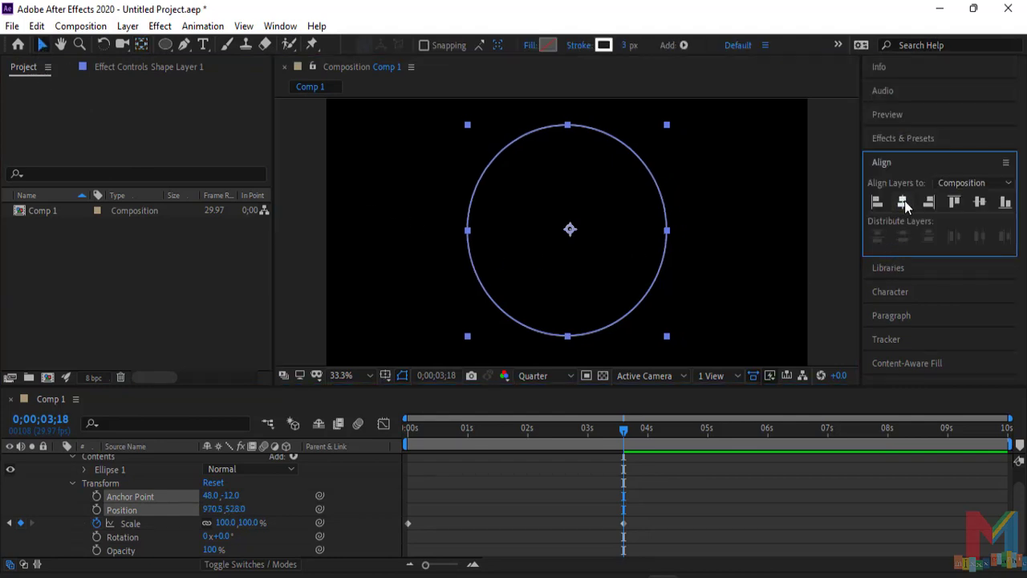
left_click(799, 244)
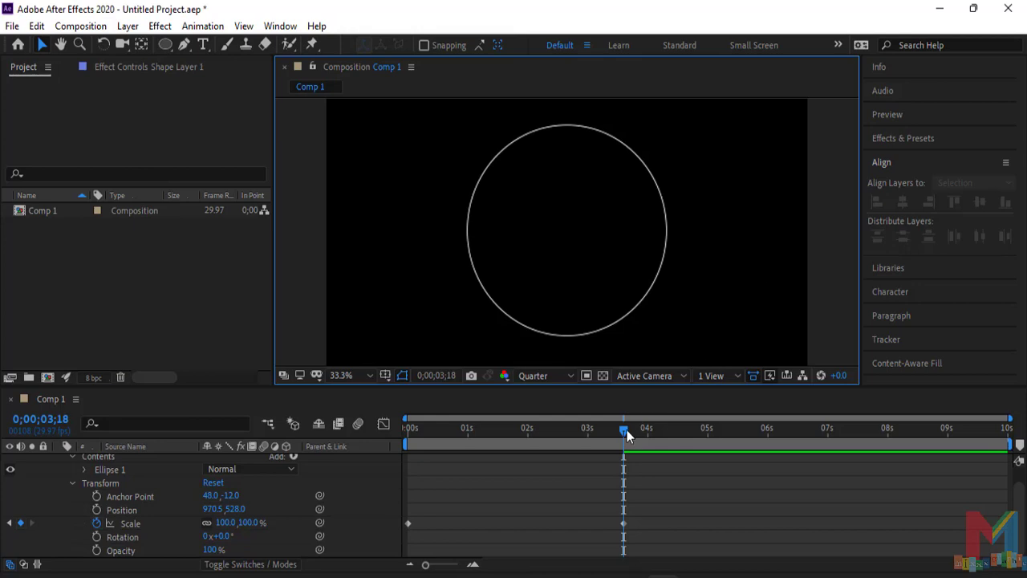
- Find the Turbulent Displace effect by searching for "turb" and apply it to Shape Layer 1
left_click_drag(626, 432, 684, 430)
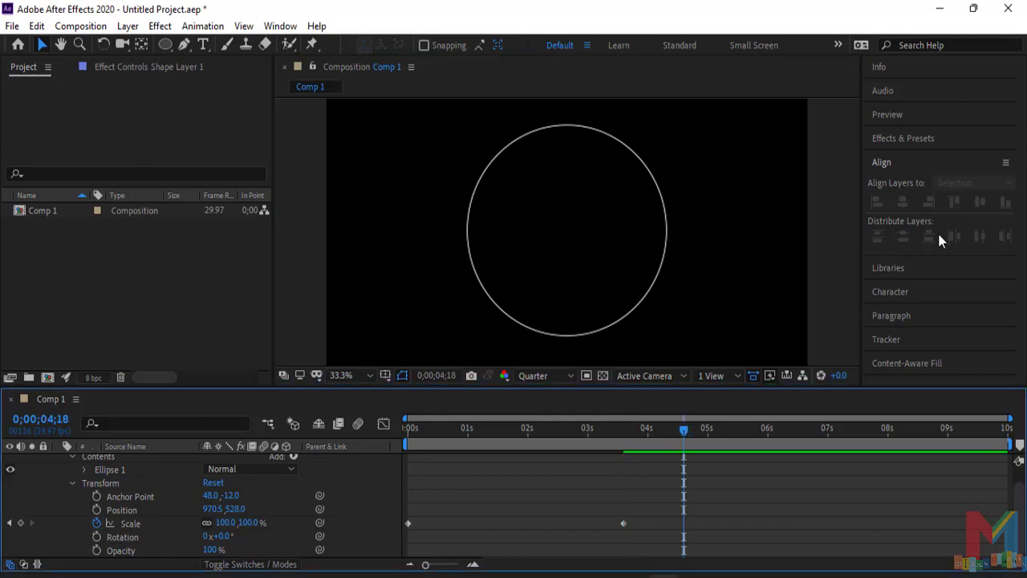
left_click(844, 150)
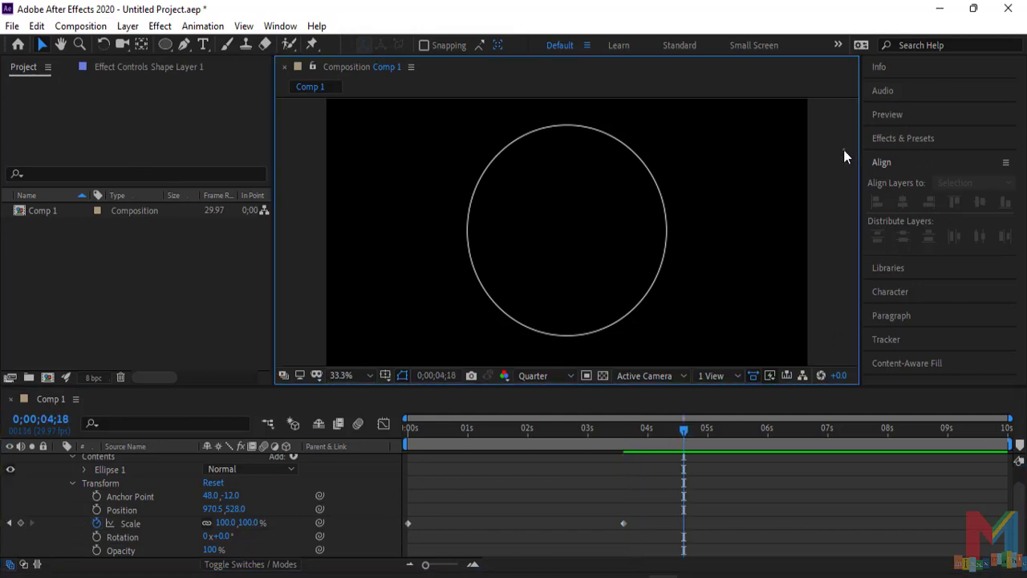
left_click(972, 163)
left_click(915, 139)
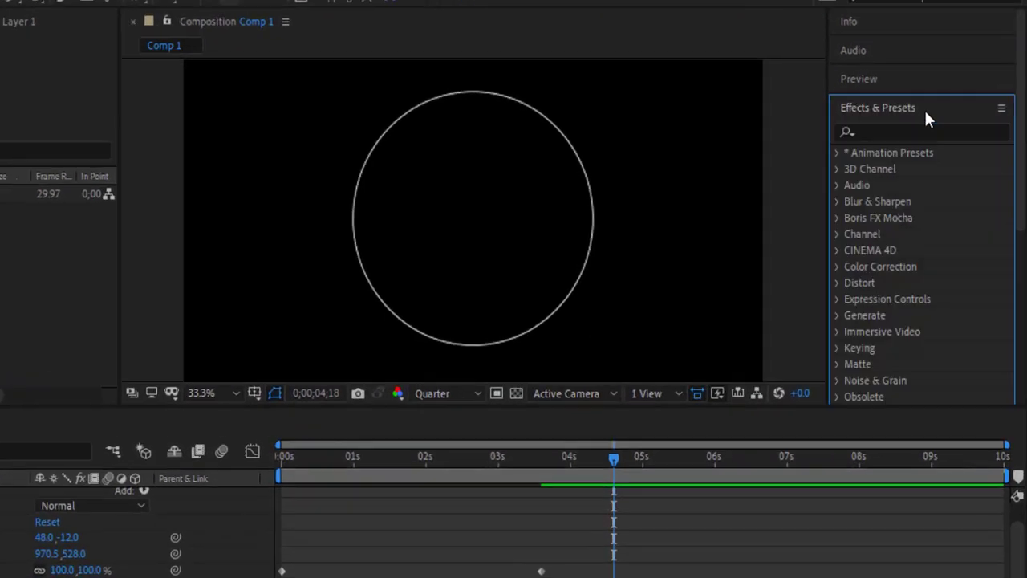
left_click(929, 158)
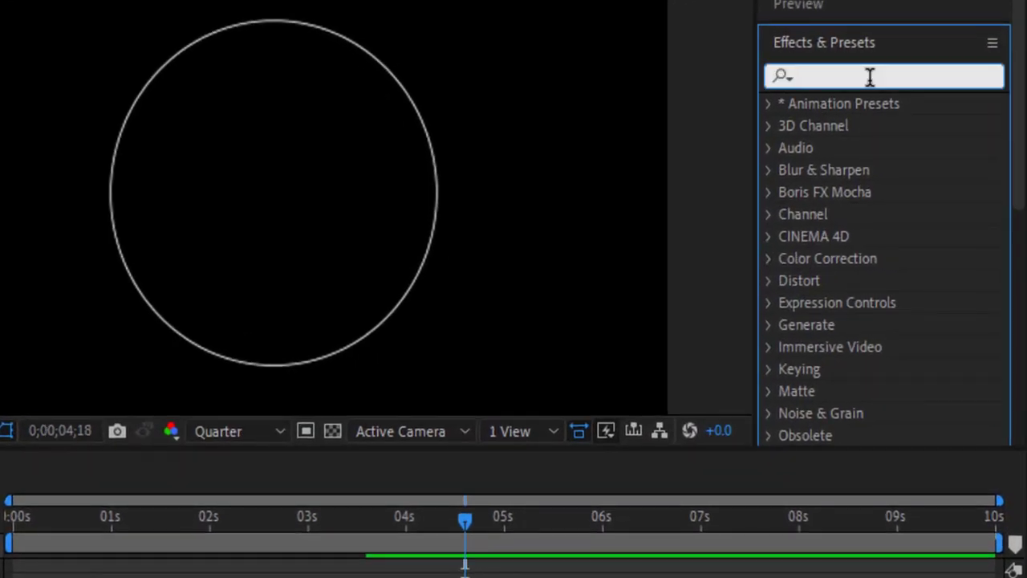
type("turb")
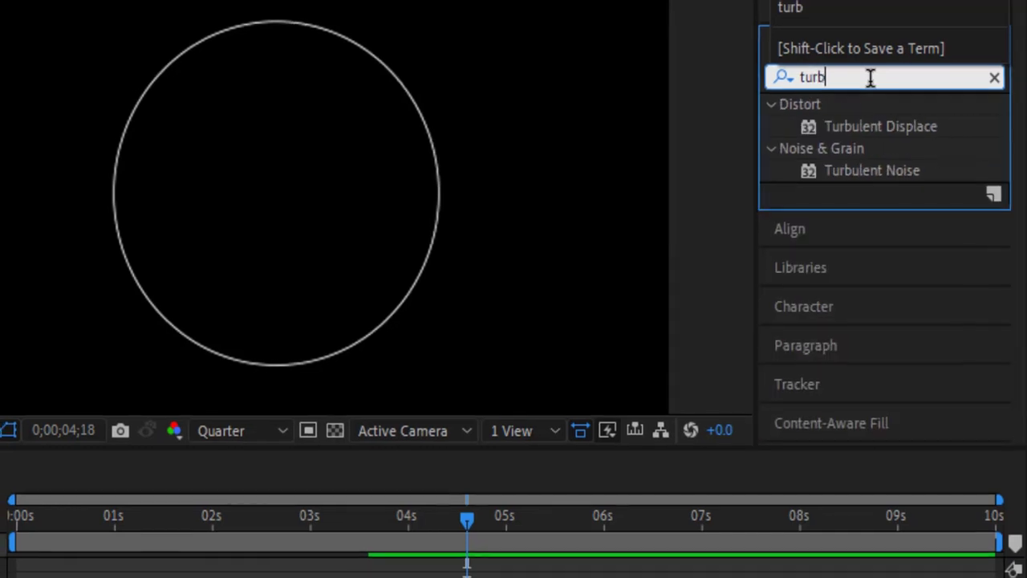
left_click(885, 130)
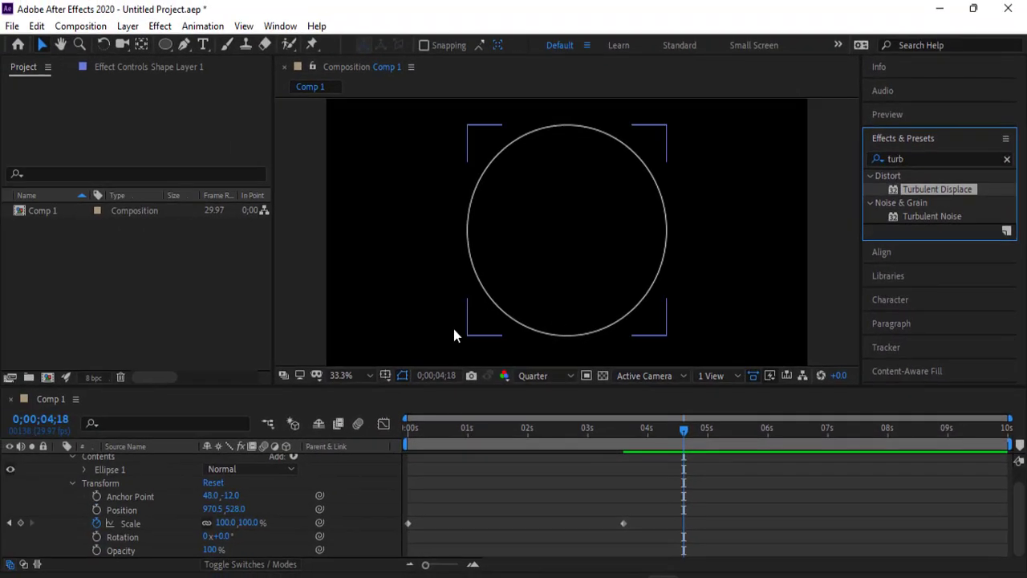
scroll(145, 511, "up", 1)
left_click(59, 466)
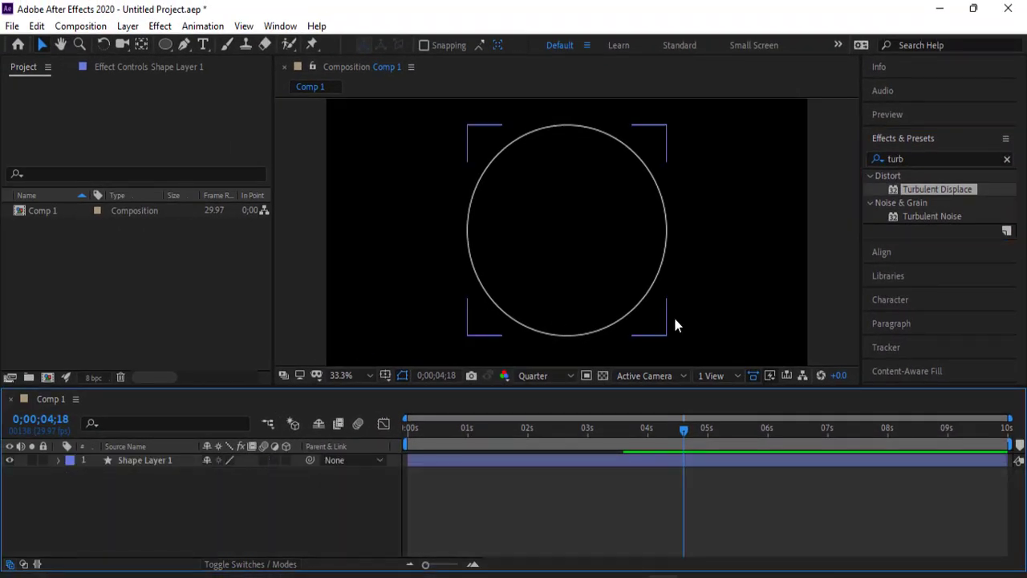
left_click_drag(915, 191, 148, 460)
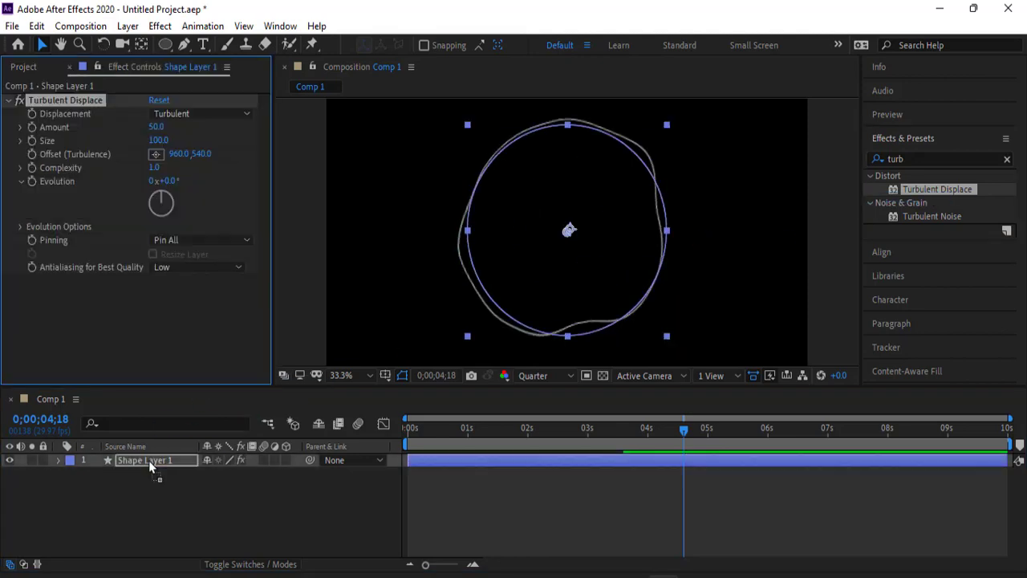
- Set Turbulent Displace to Twist displacement with an amount of 91 and a size of 81
left_click(205, 114)
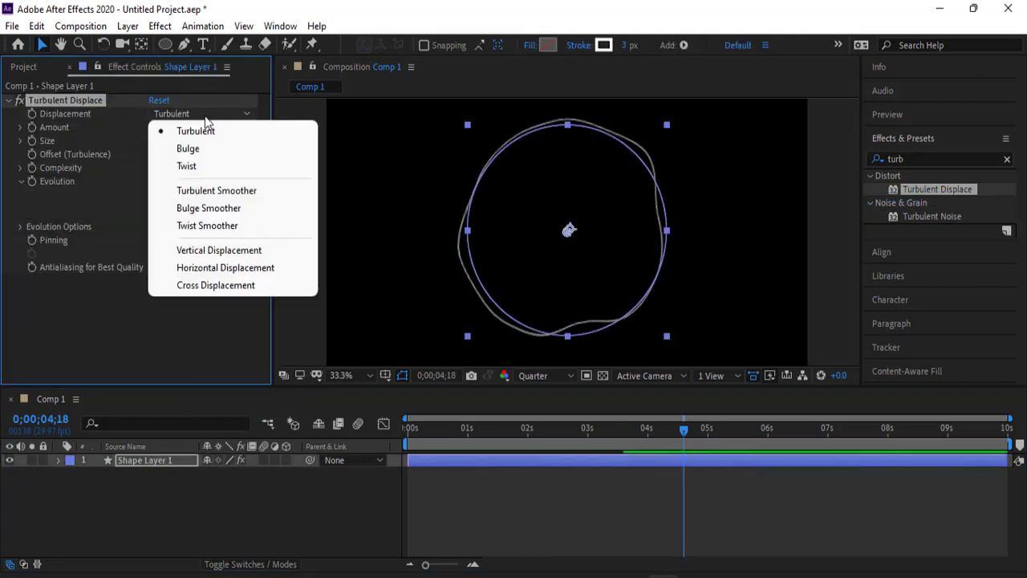
left_click(210, 167)
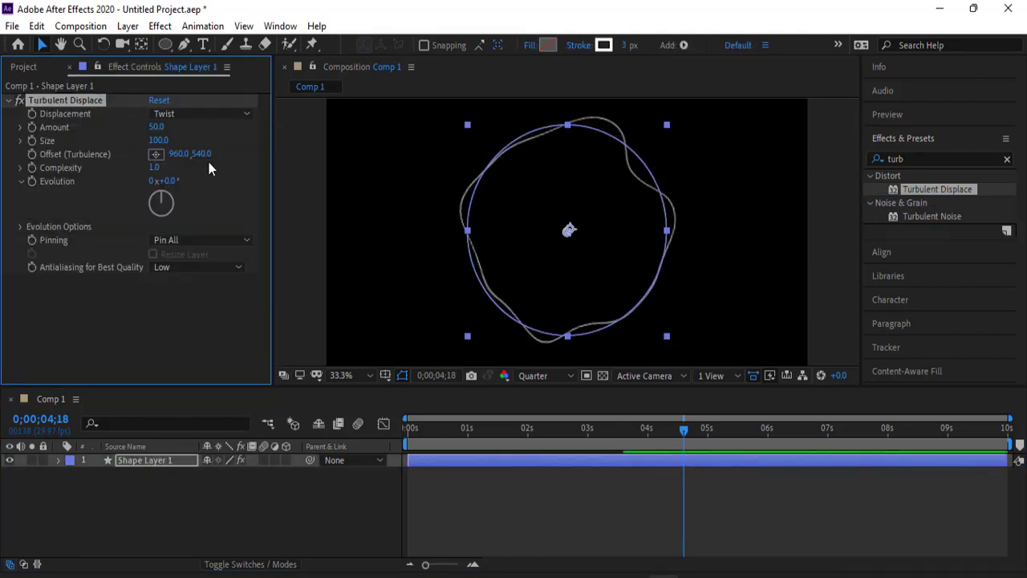
left_click_drag(156, 127, 134, 145)
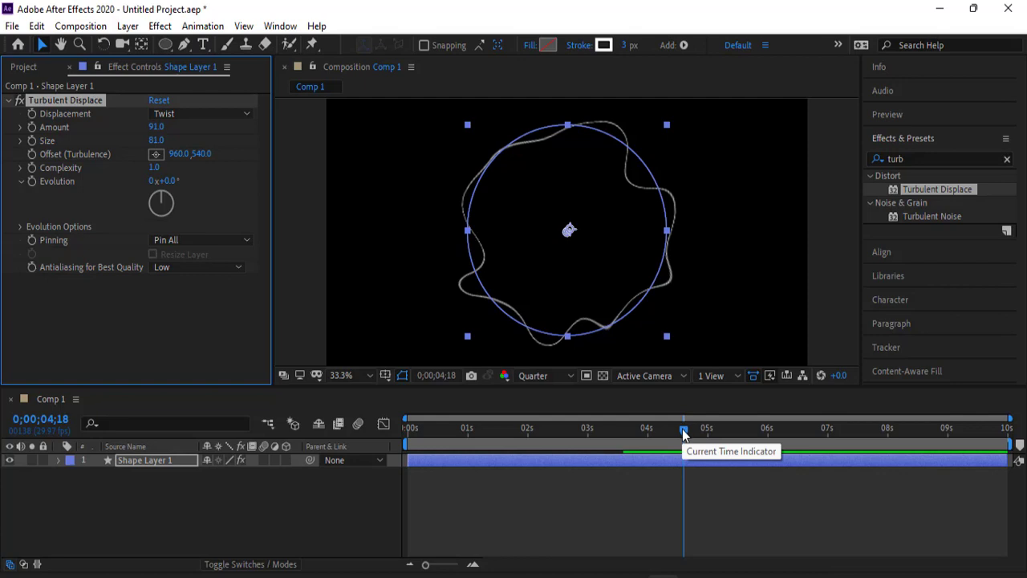
- Enable keyframing of the Turbulent Displace offset at 0;00;04;03 and set its horizontal value to 250
left_click_drag(682, 429, 653, 429)
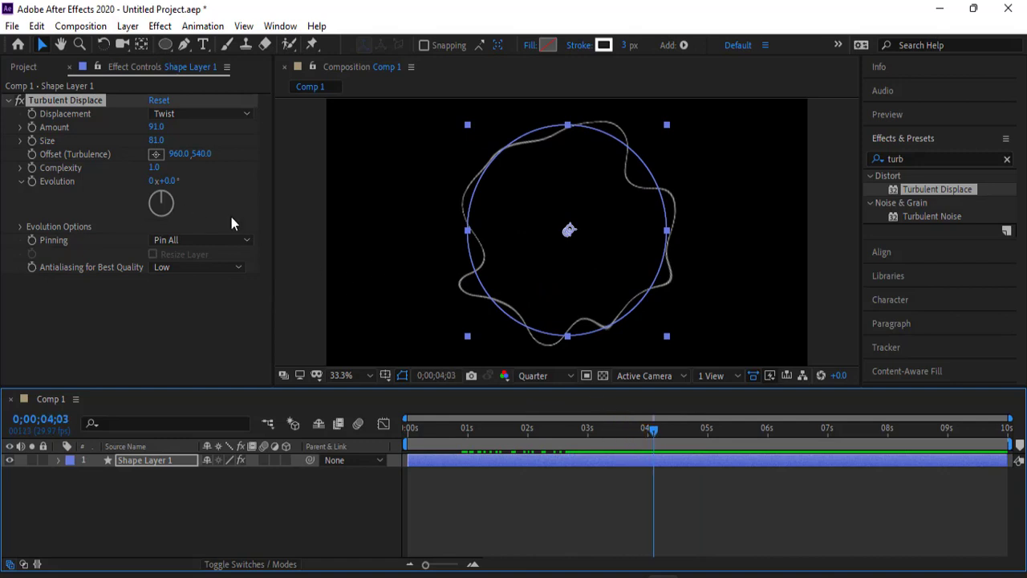
left_click(105, 160)
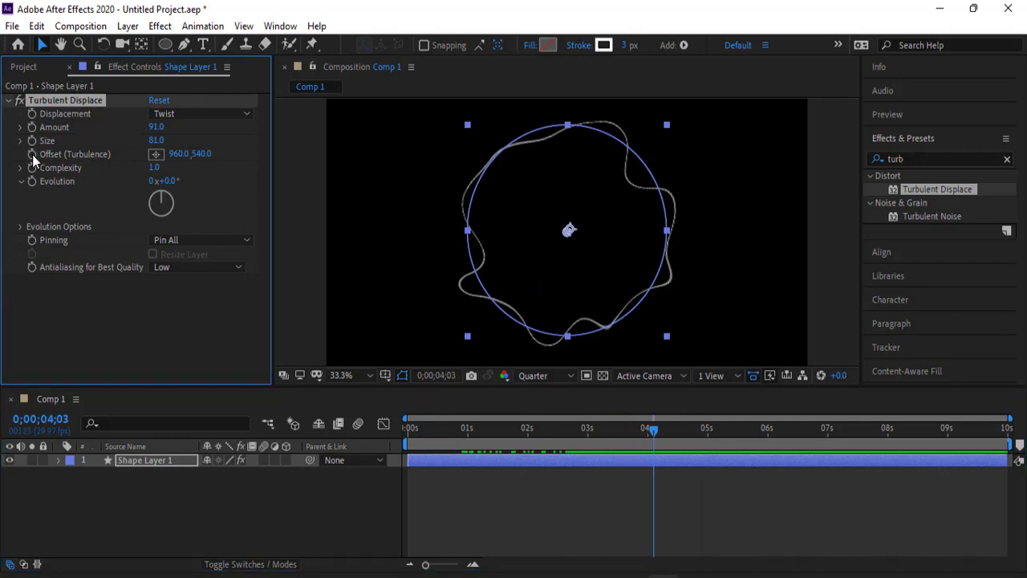
left_click_drag(178, 154, 25, 160)
left_click(178, 152)
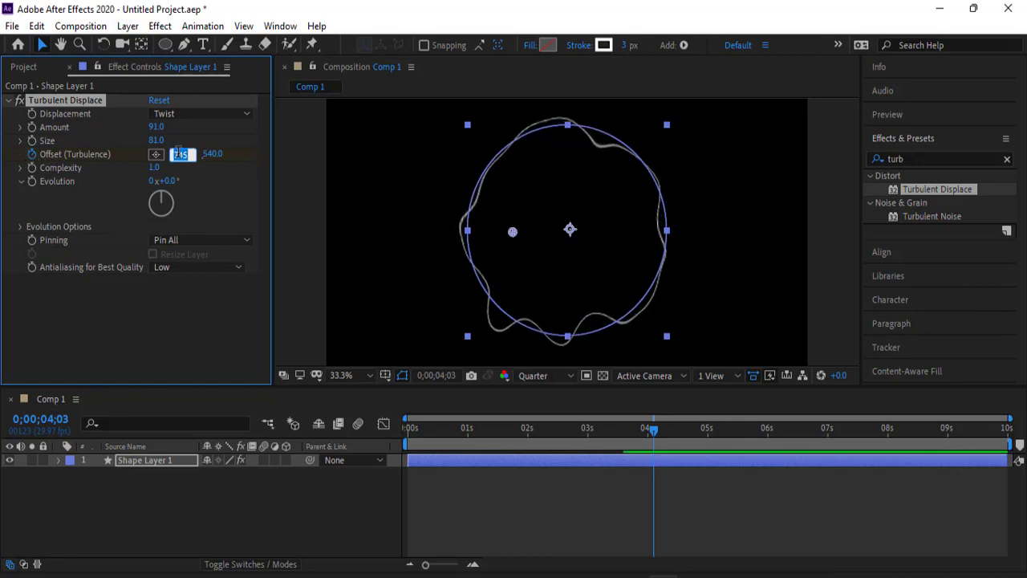
type("250")
- Add an Offset (Turbulence) keyframe at 0;00;00;00 with the horizontal value set to 0
left_click_drag(653, 428, 408, 430)
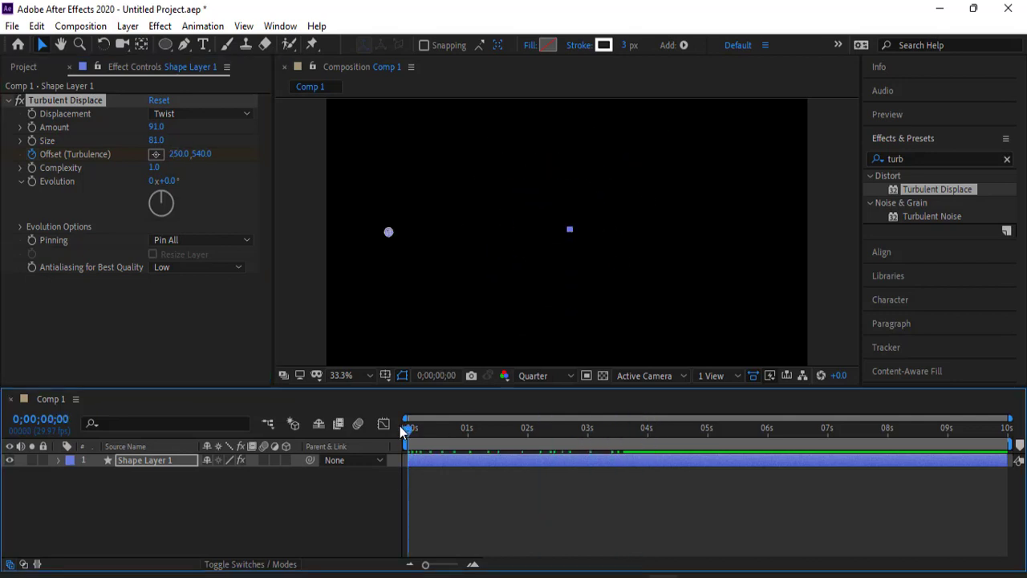
left_click(180, 155)
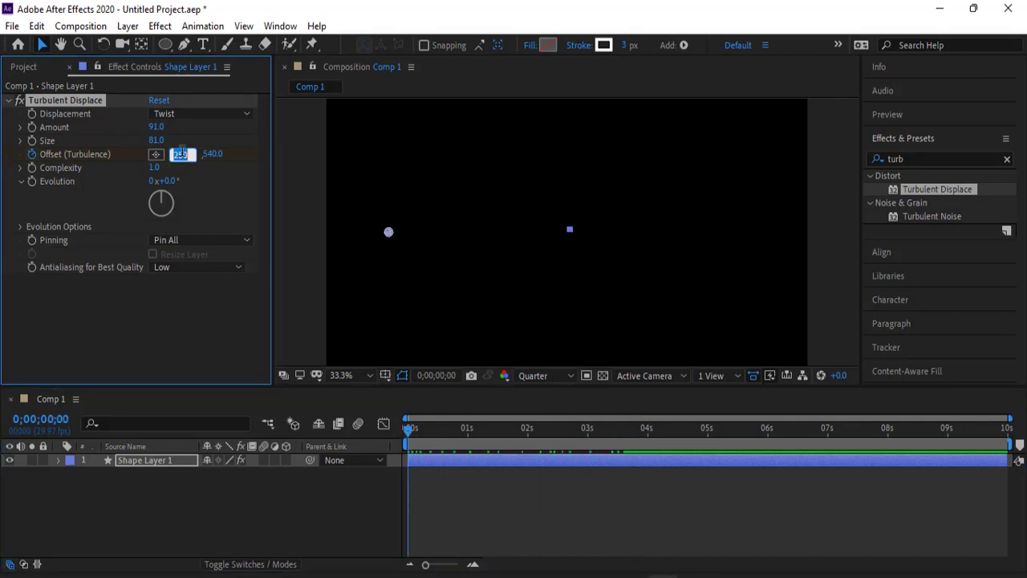
type("5")
left_click_drag(191, 153, 163, 159)
- Add an Offset (Turbulence) keyframe at 0;00;09;27 with the horizontal value set to 600
left_click_drag(407, 430, 1004, 424)
left_click(178, 153)
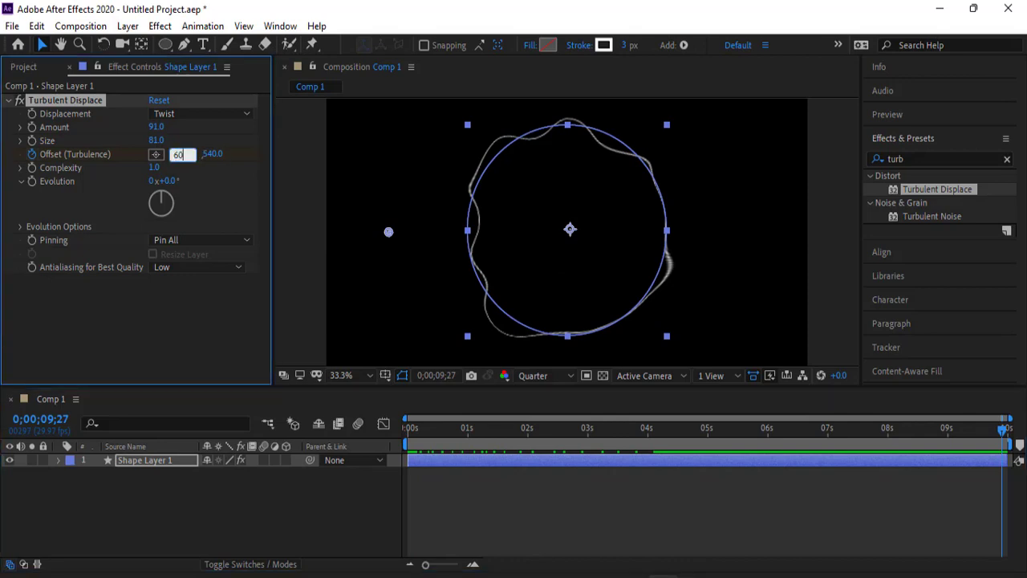
left_click(245, 337)
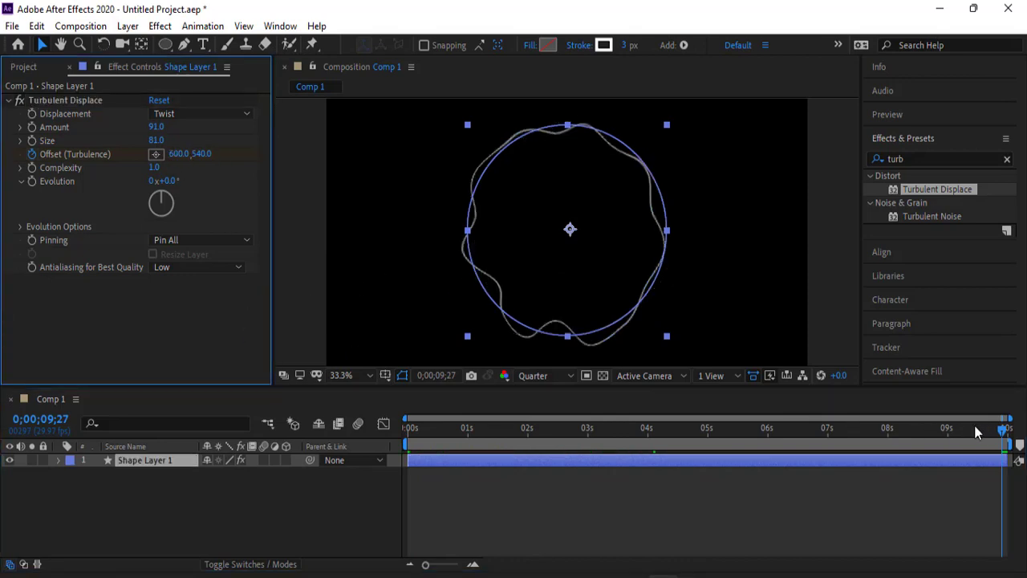
- Play the animation from the start of the timeline to preview the growing, distorting circle
left_click_drag(974, 430, 420, 428)
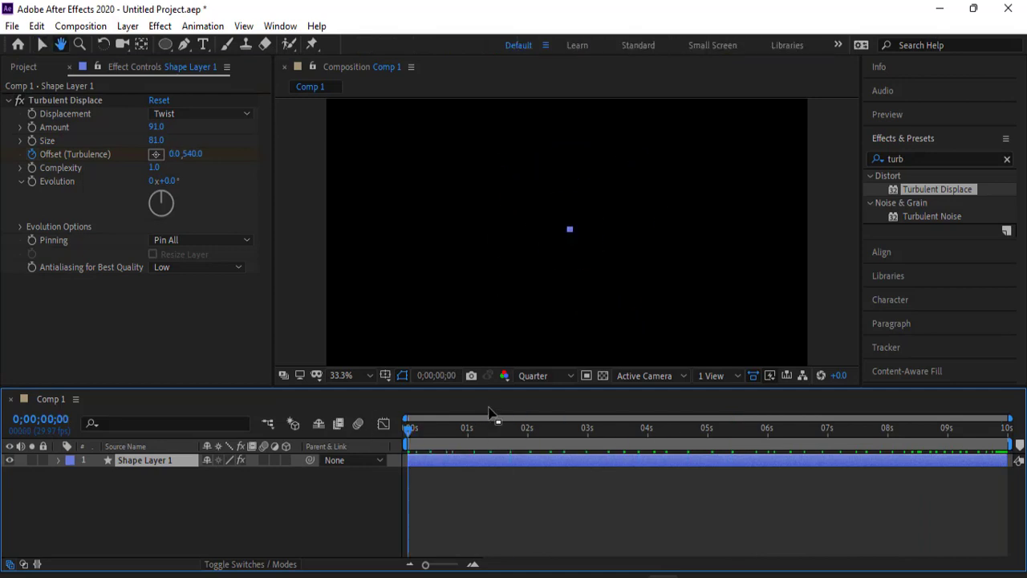
key("space")
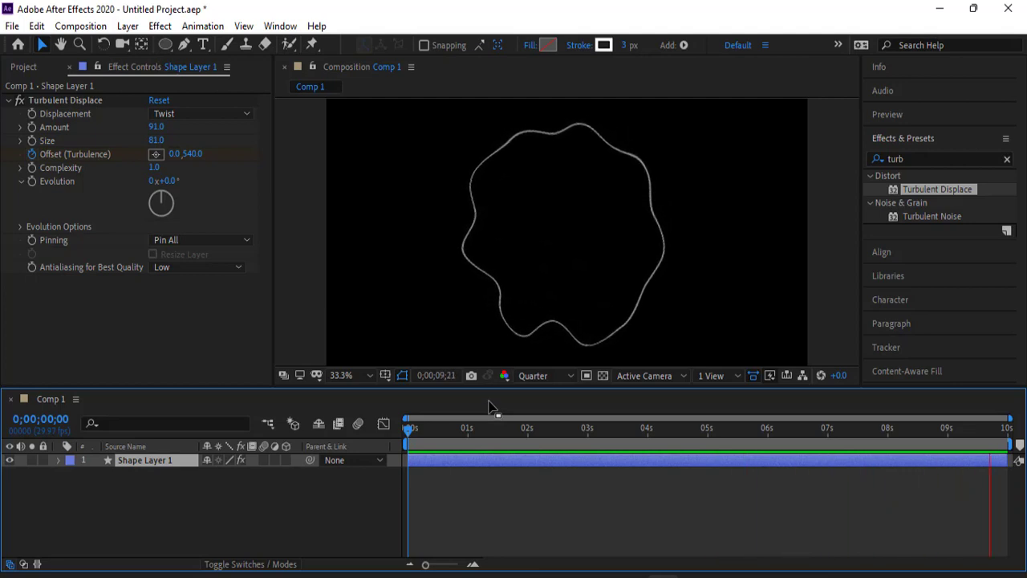
key("space")
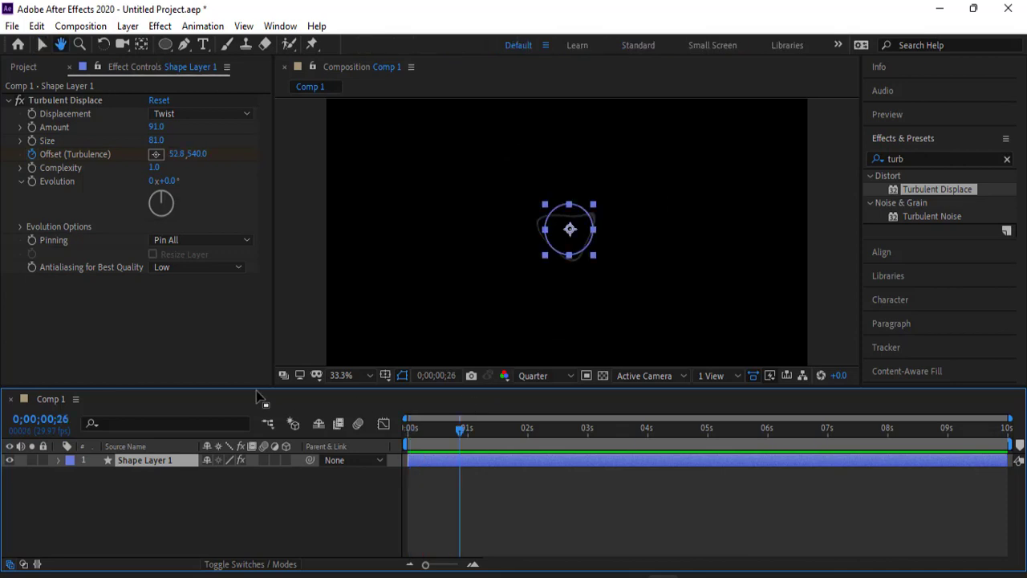
- Apply Easy Ease to both Scale keyframes of Shape Layer 1
left_click(60, 460)
scroll(107, 473, "down", 2)
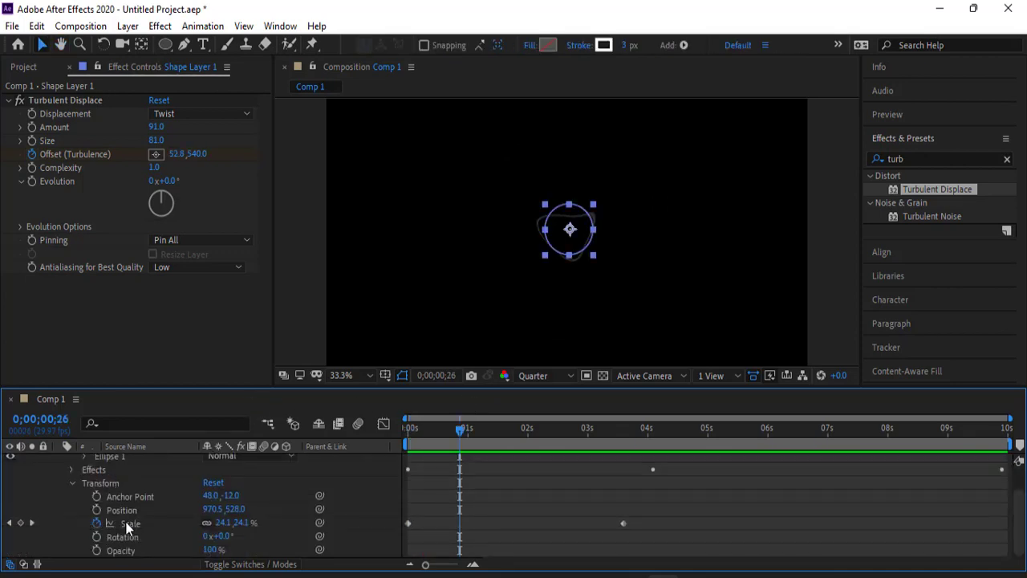
left_click_drag(716, 466, 407, 561)
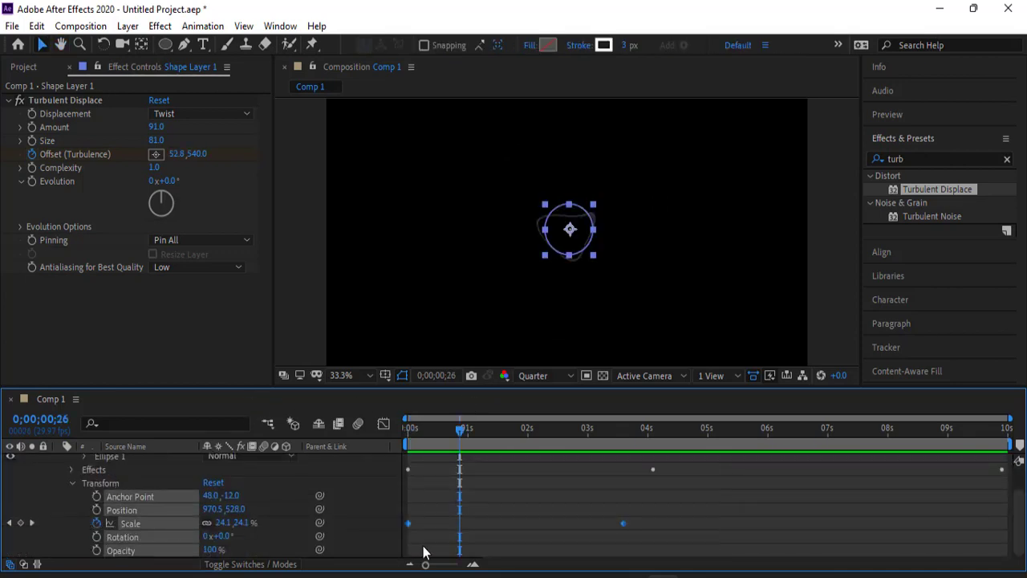
right_click(623, 522)
mouse_move(682, 511)
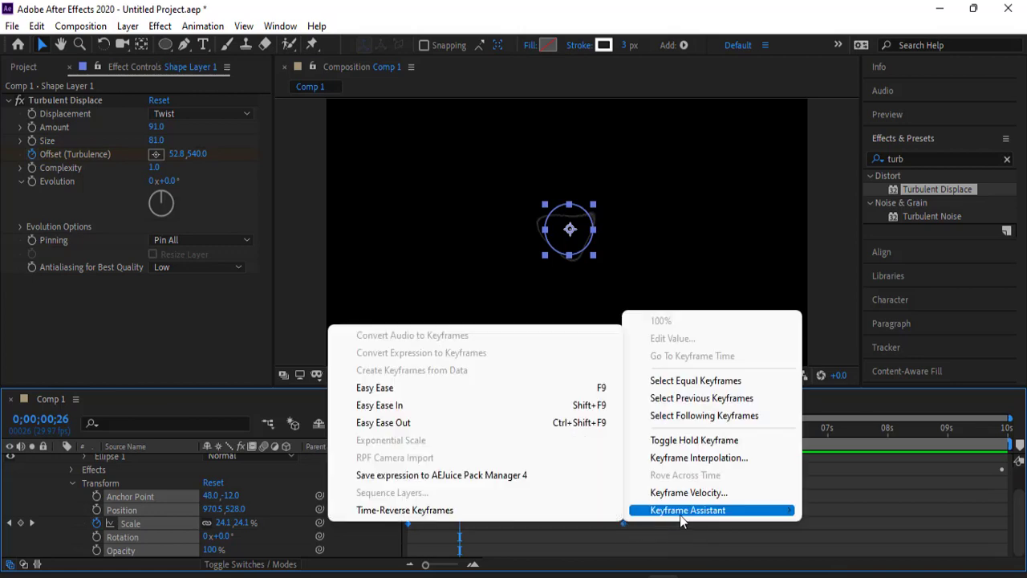
left_click(460, 389)
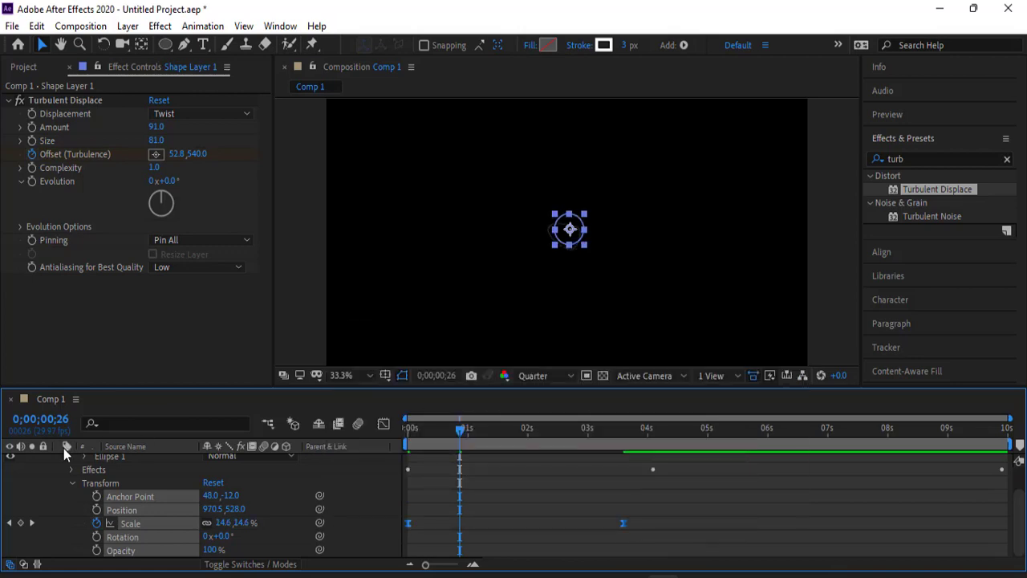
- Play the animation from 0;00;00;00 to preview the eased scaling of the circle outline
scroll(69, 482, "up", 1)
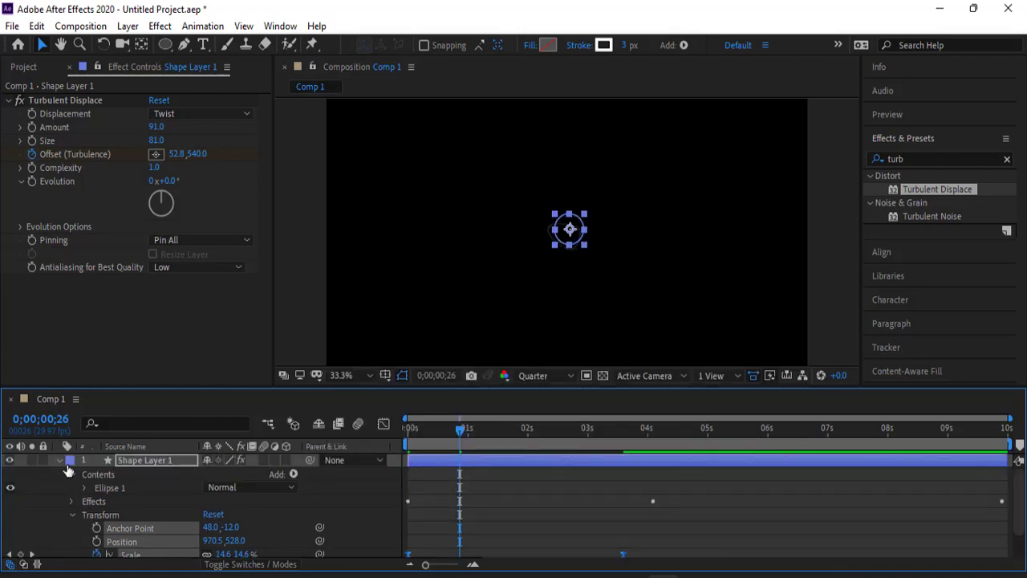
left_click(68, 472)
left_click_drag(460, 438, 406, 434)
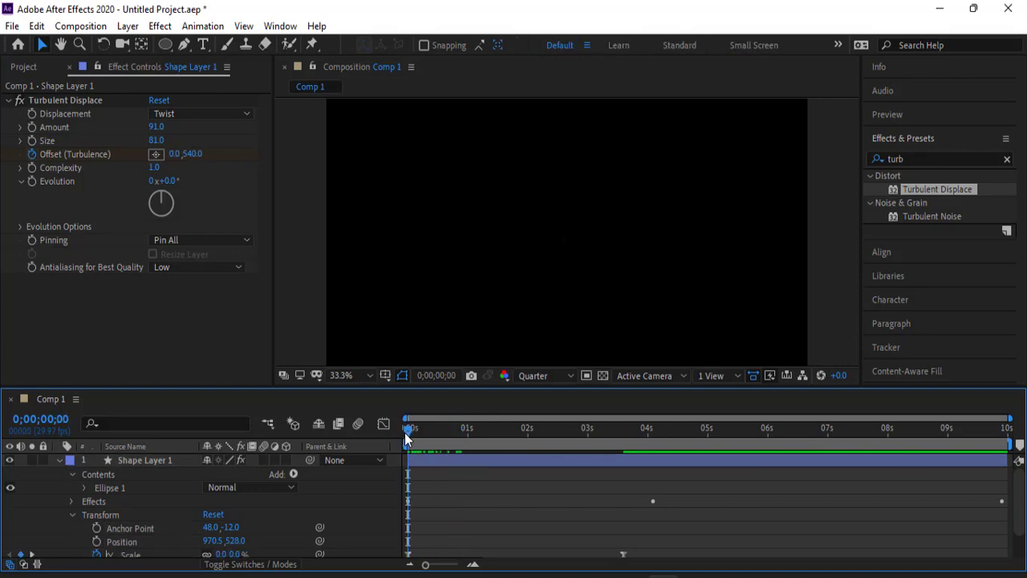
key("space")
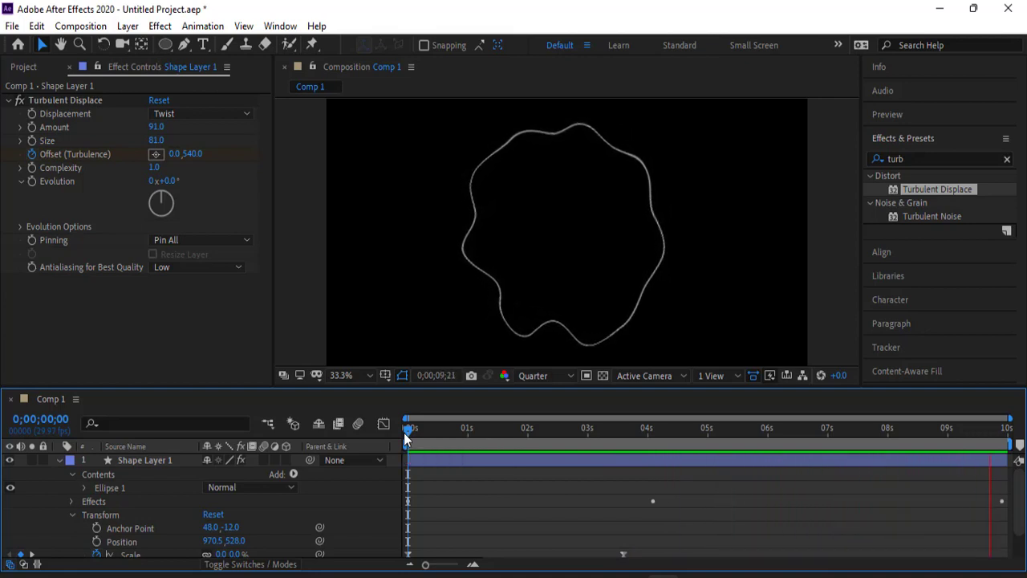
- Move to 0;00;01;12 and apply the Echo effect to Shape Layer 1
left_click_drag(1003, 440, 492, 431)
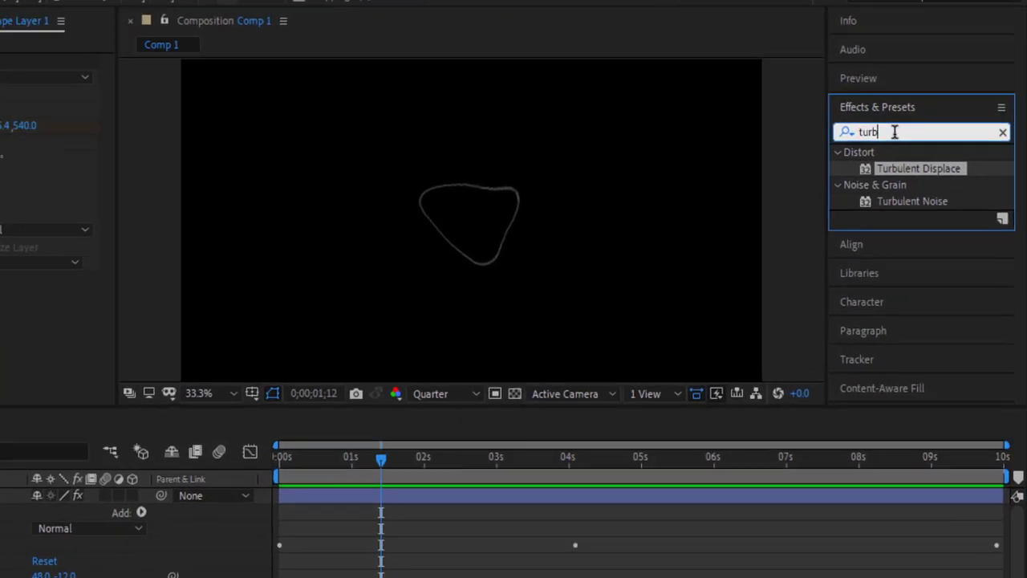
double_click(899, 159)
type("ec")
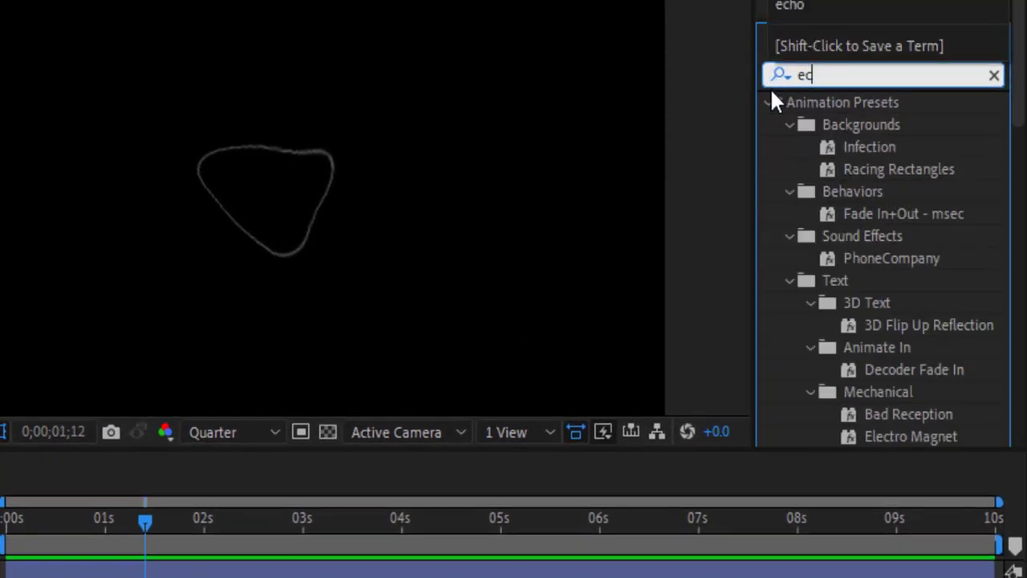
type("ho")
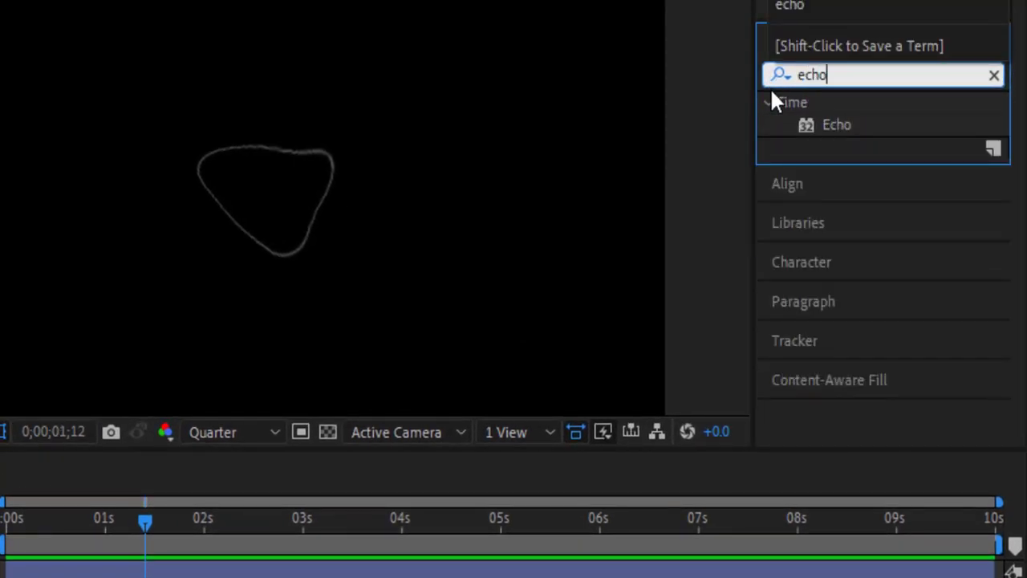
left_click(860, 125)
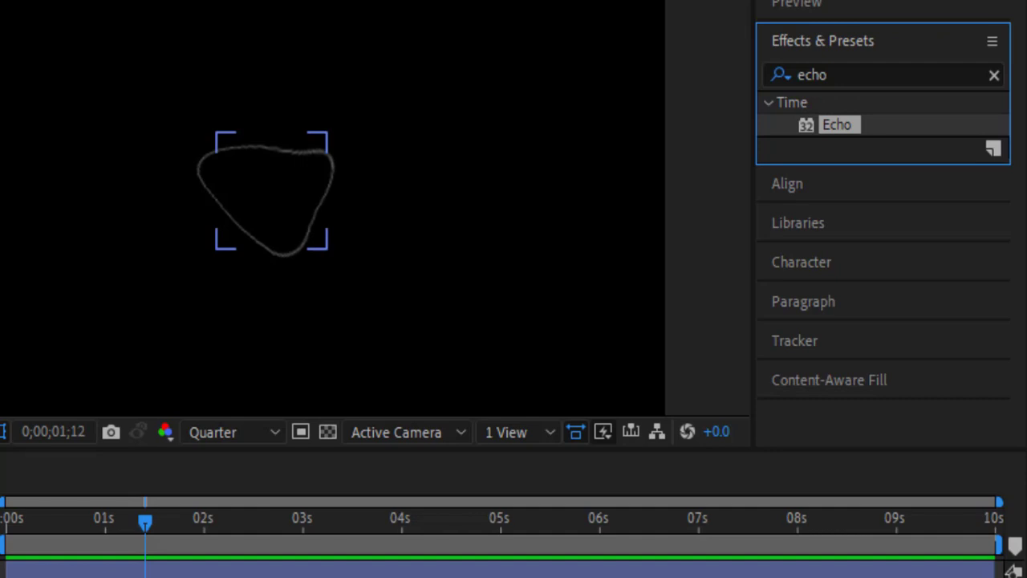
left_click(35, 459)
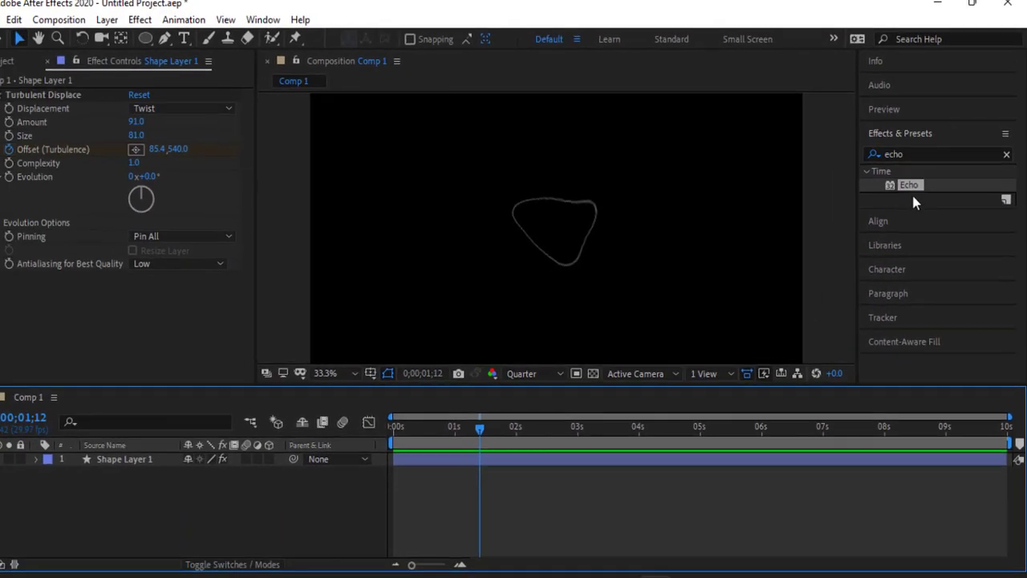
left_click_drag(909, 186, 133, 462)
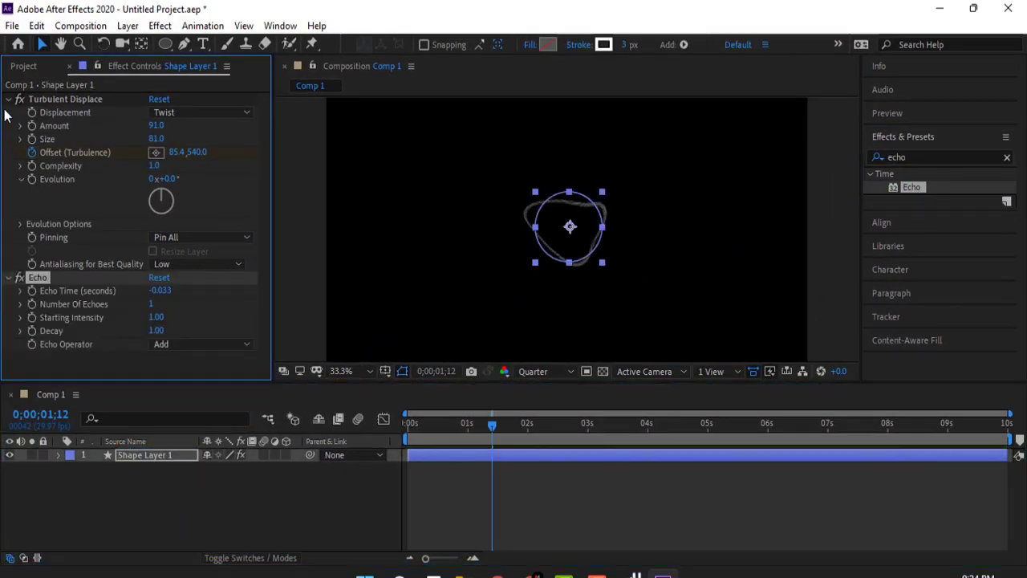
- Set the Echo effect's Number Of Echoes to 20 and its Echo Time to 0.567 seconds
left_click(9, 100)
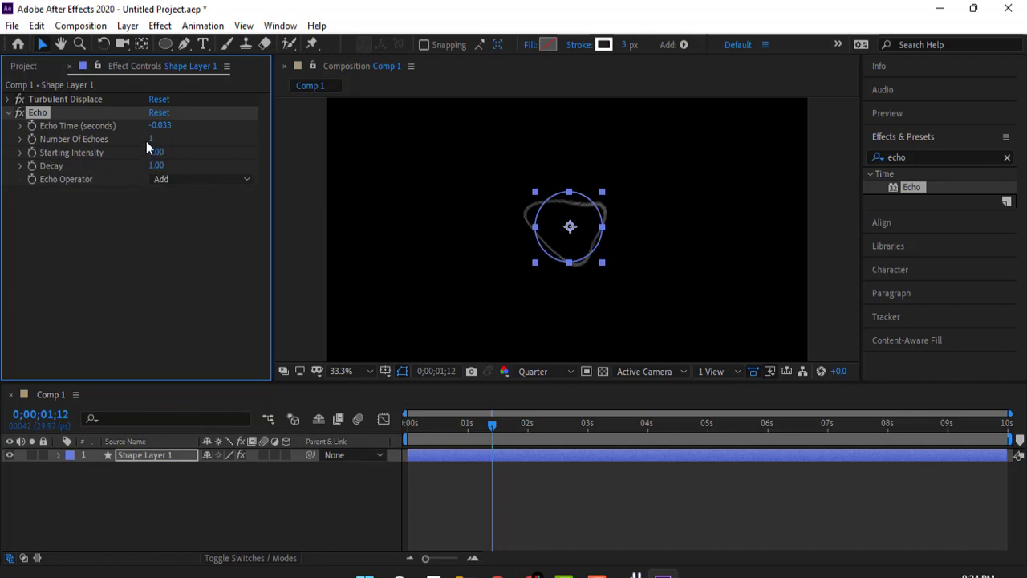
left_click(164, 129)
left_click_drag(164, 127, 181, 126)
left_click_drag(163, 126, 164, 126)
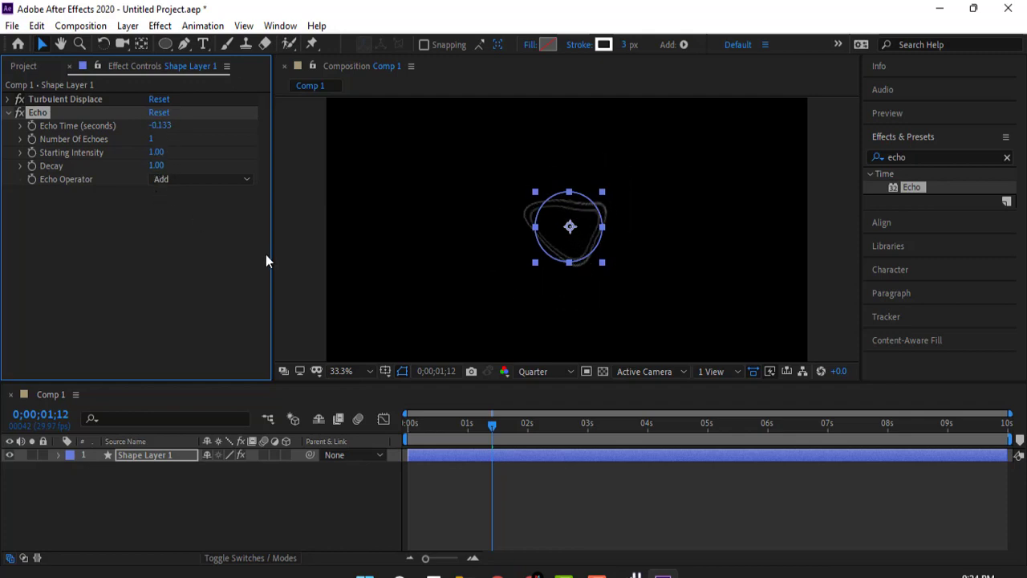
left_click(152, 139)
type("20")
left_click(151, 256)
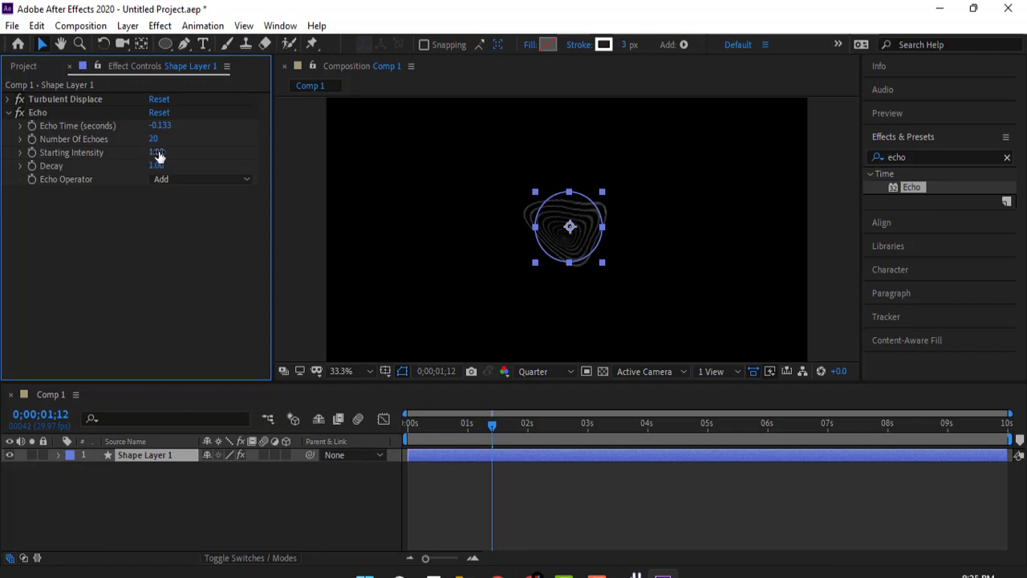
mouse_move(159, 155)
left_mouse_down()
mouse_move(175, 154)
mouse_move(163, 153)
mouse_move(167, 132)
left_mouse_up()
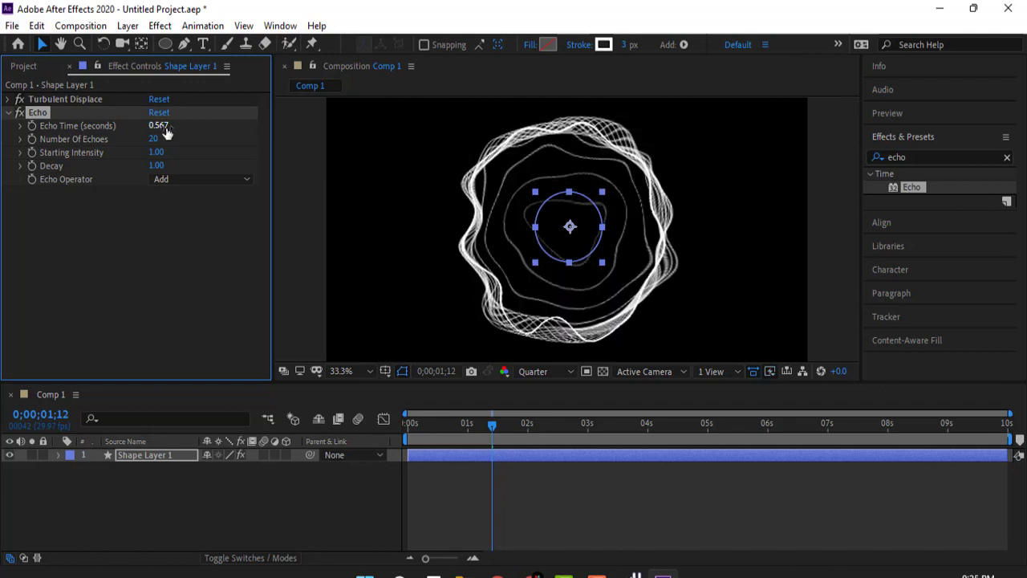
- Preview the echoed outline from the start of the timeline and set the Number Of Echoes to 27
left_click(492, 425)
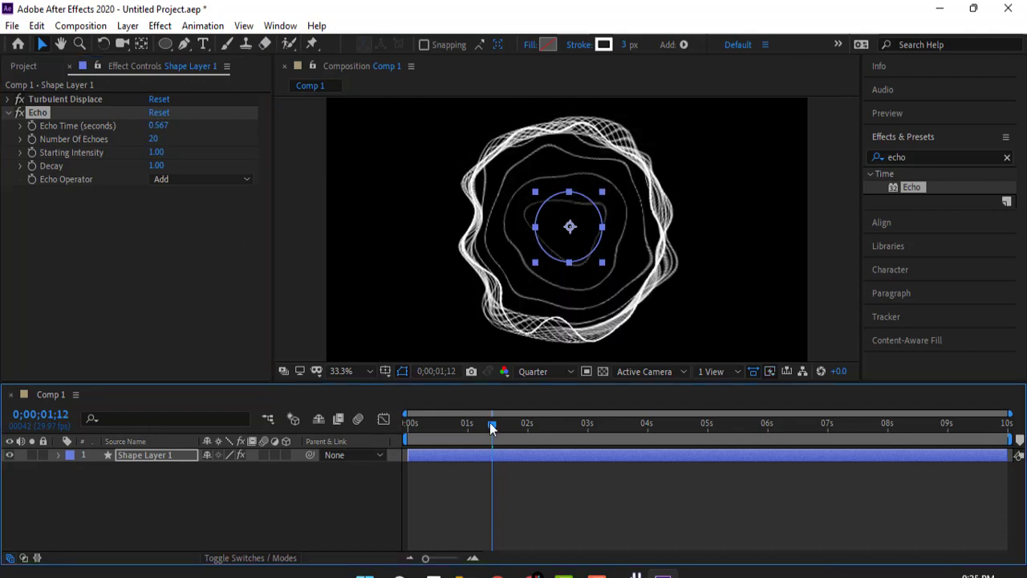
left_click_drag(492, 427, 424, 426)
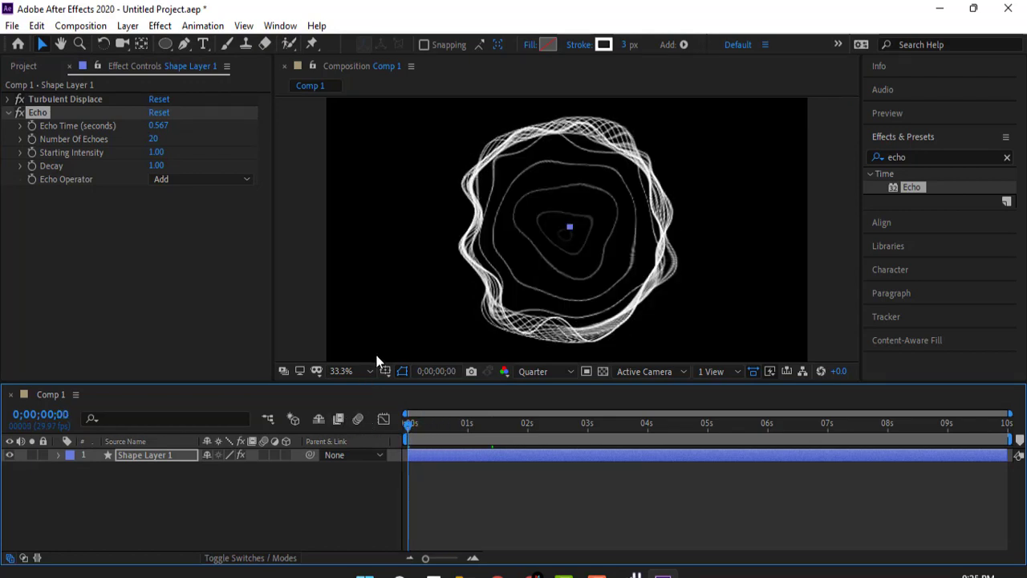
key("space")
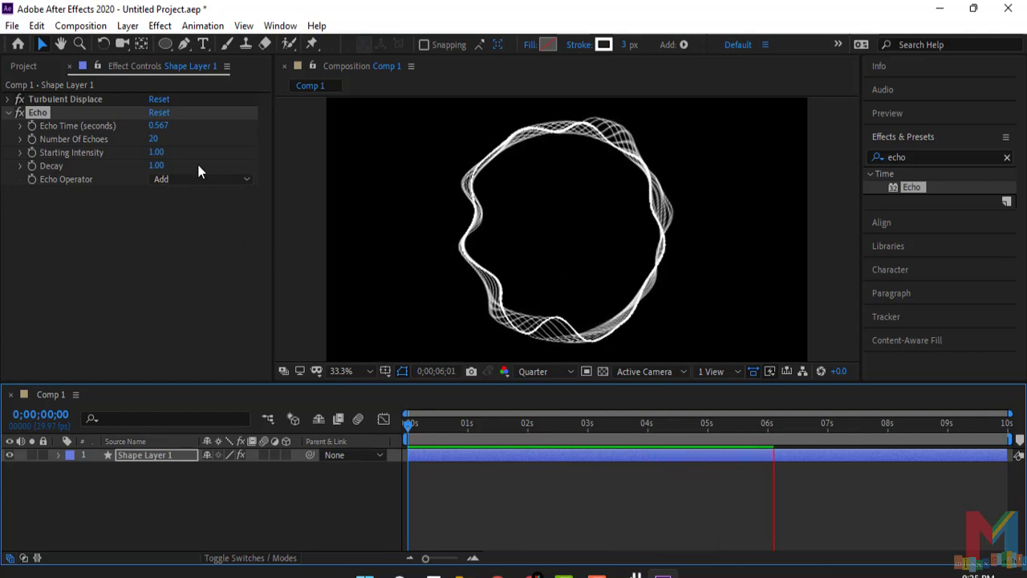
left_click_drag(163, 139, 166, 141)
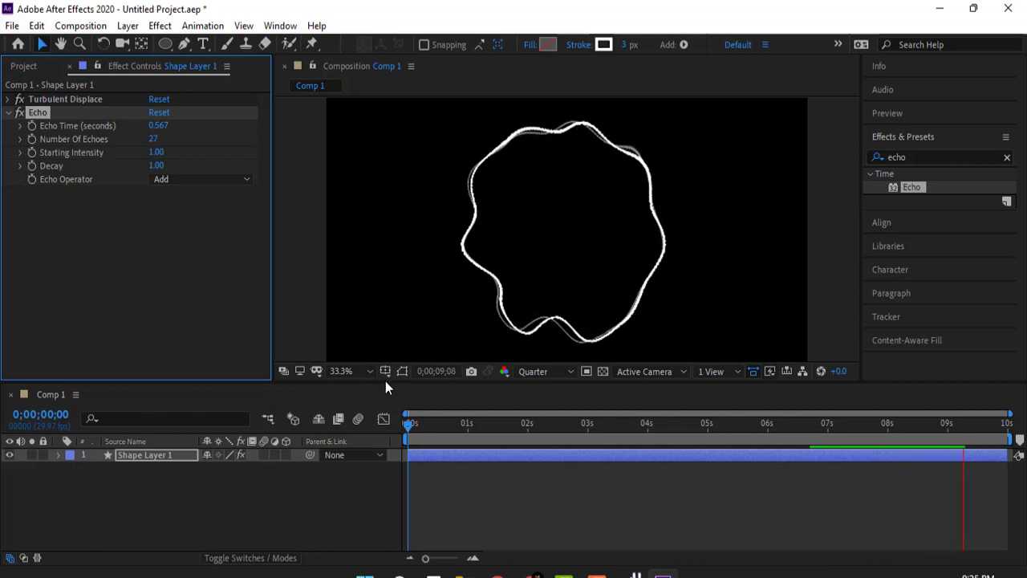
key("space")
- Create a black 1920 x 1080 px solid named Black Solid 1 and place it beneath Shape Layer 1
right_click(342, 503)
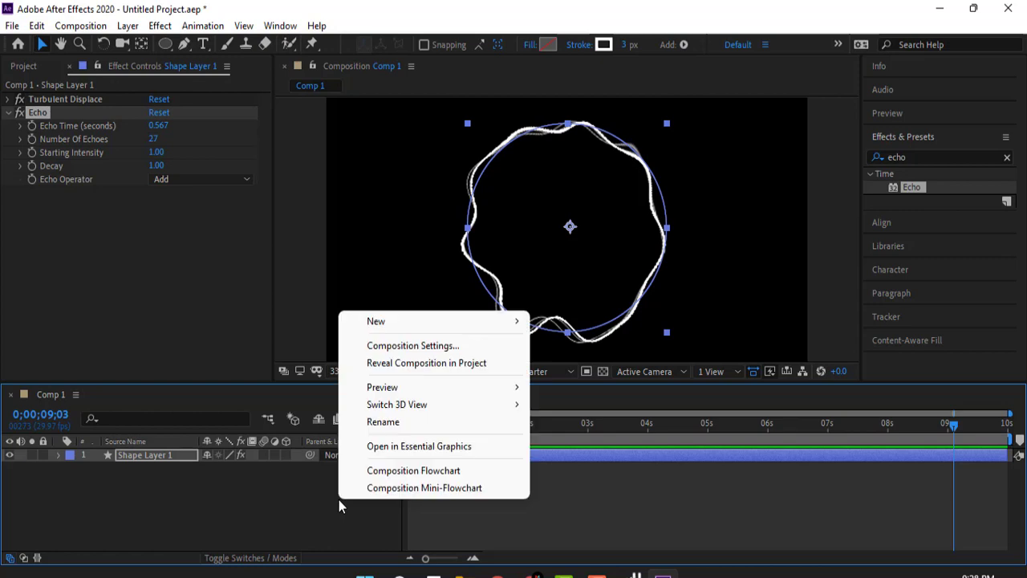
mouse_move(517, 331)
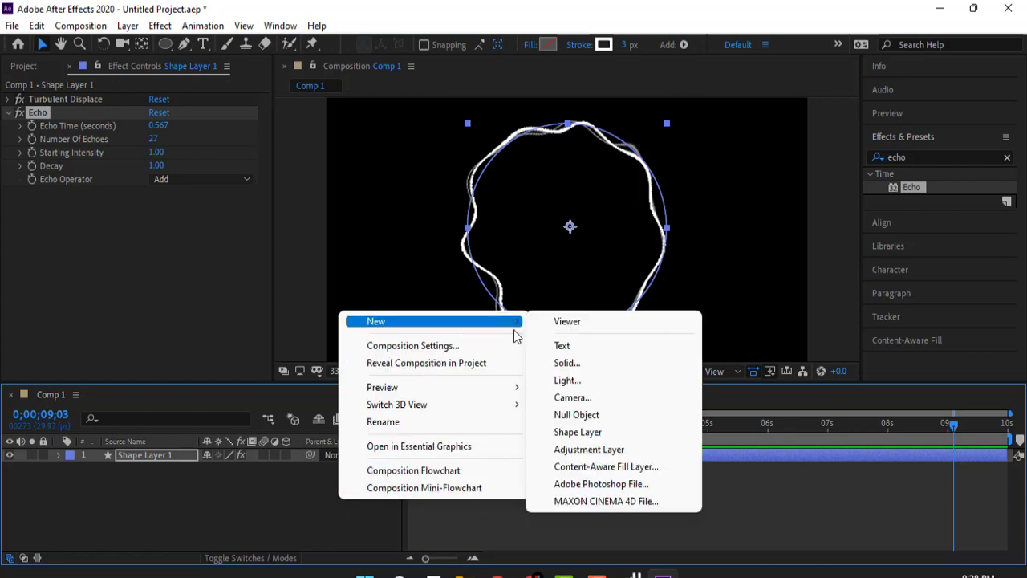
left_click(562, 362)
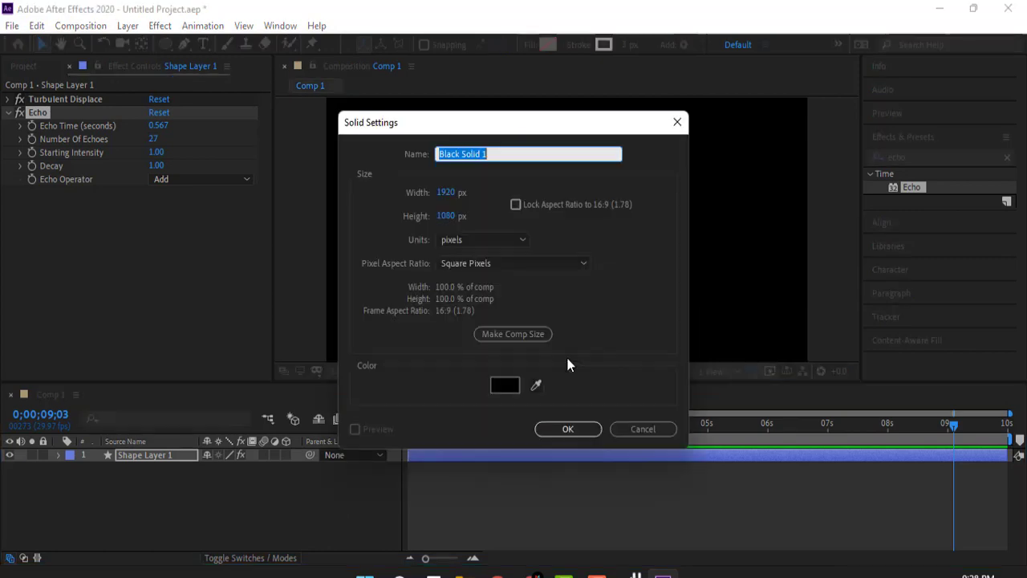
left_click(567, 428)
left_click_drag(158, 464, 149, 482)
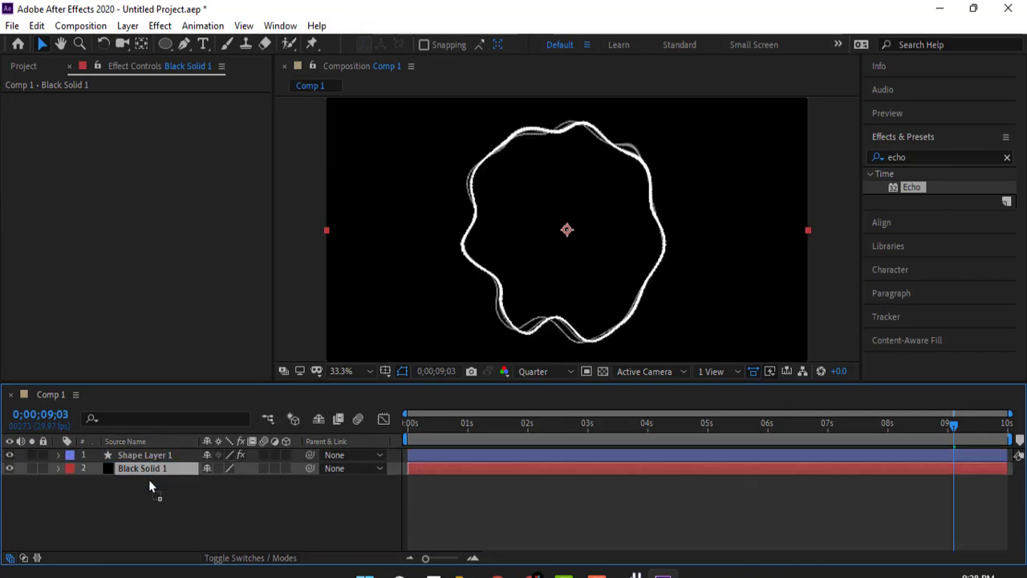
- Find the 4-Color Gradient effect and apply it to Black Solid 1
left_click(885, 157)
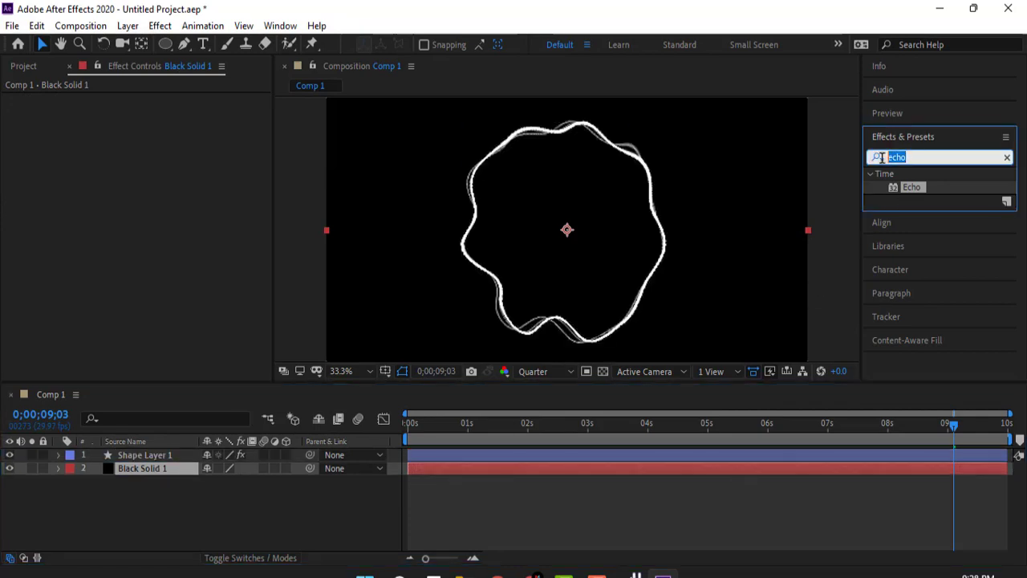
type("4 colo")
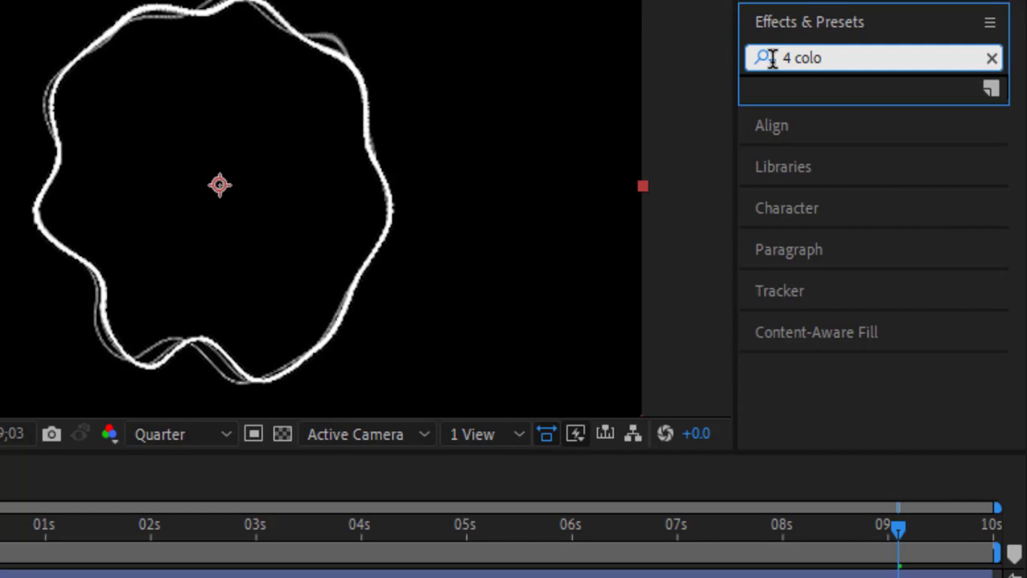
type("e")
type("-")
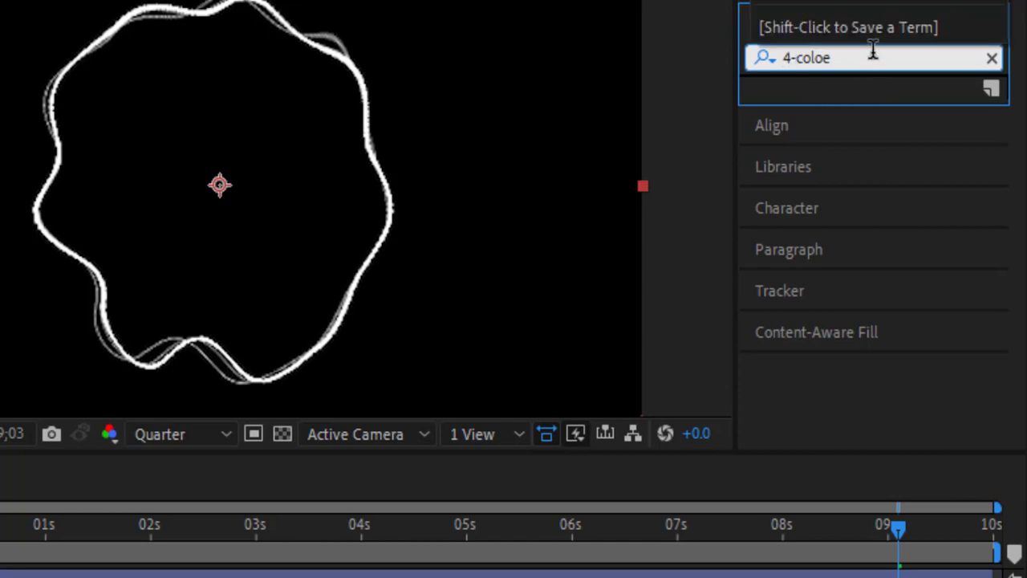
key("Return")
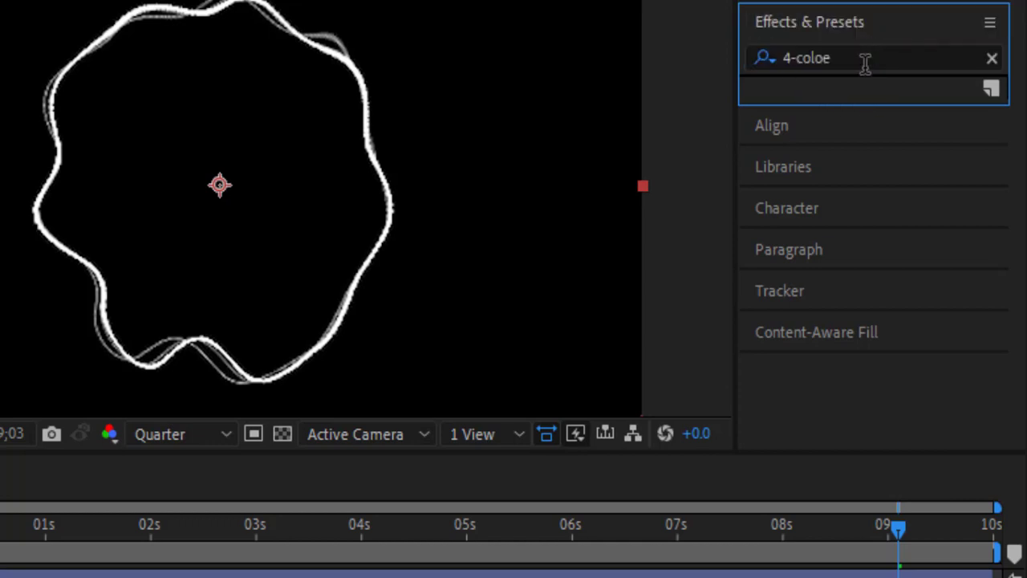
left_click(866, 61)
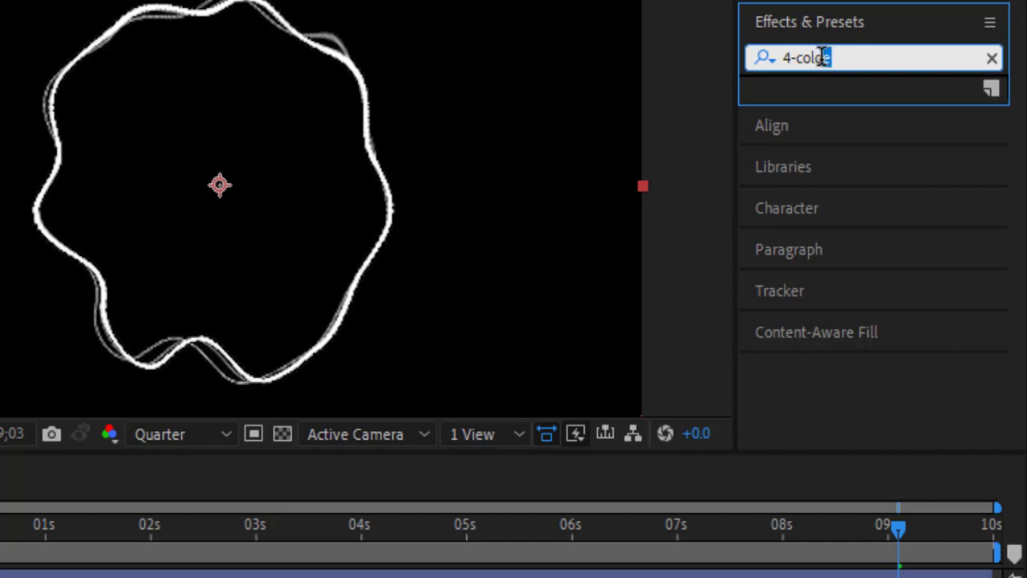
type("r")
left_click_drag(866, 110, 176, 470)
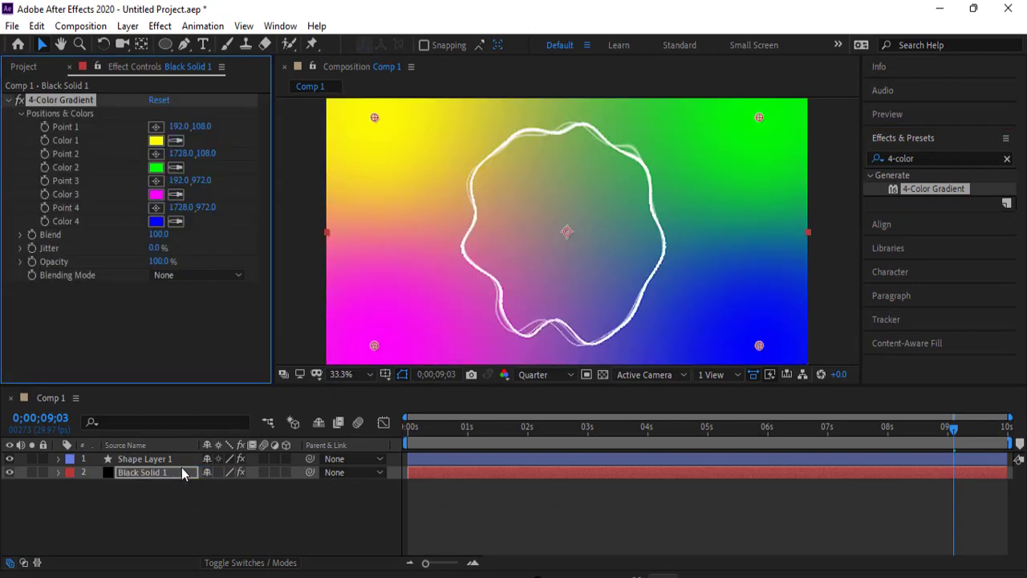
- Set Color 4 of the 4-Color Gradient to the near-black blue 01010D
left_click(157, 222)
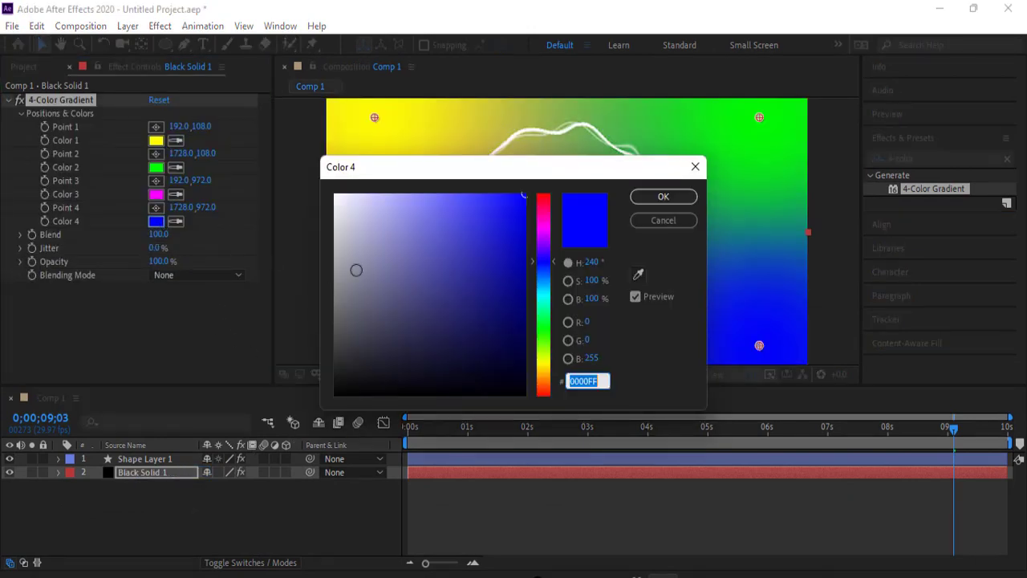
left_click_drag(494, 257, 509, 381)
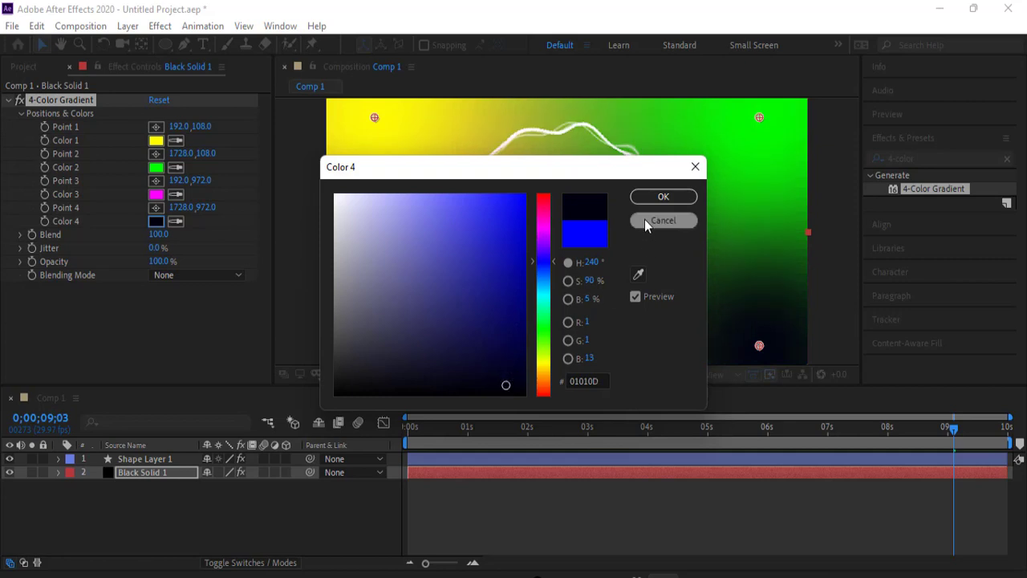
left_click(663, 196)
- Set Color 2 of the 4-Color Gradient to the dark teal 01191E
left_click(156, 169)
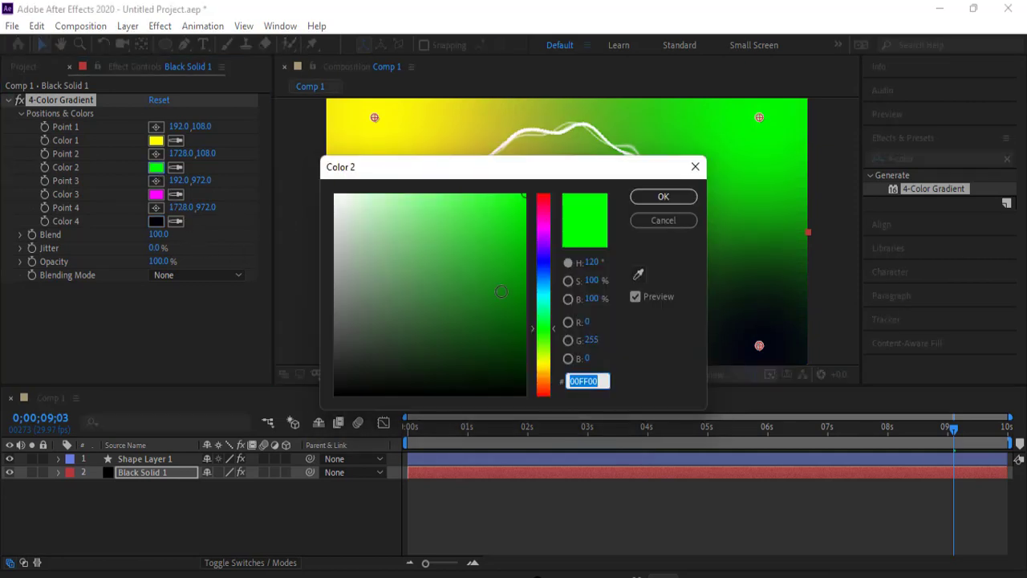
left_click(544, 289)
left_click_drag(519, 303, 514, 375)
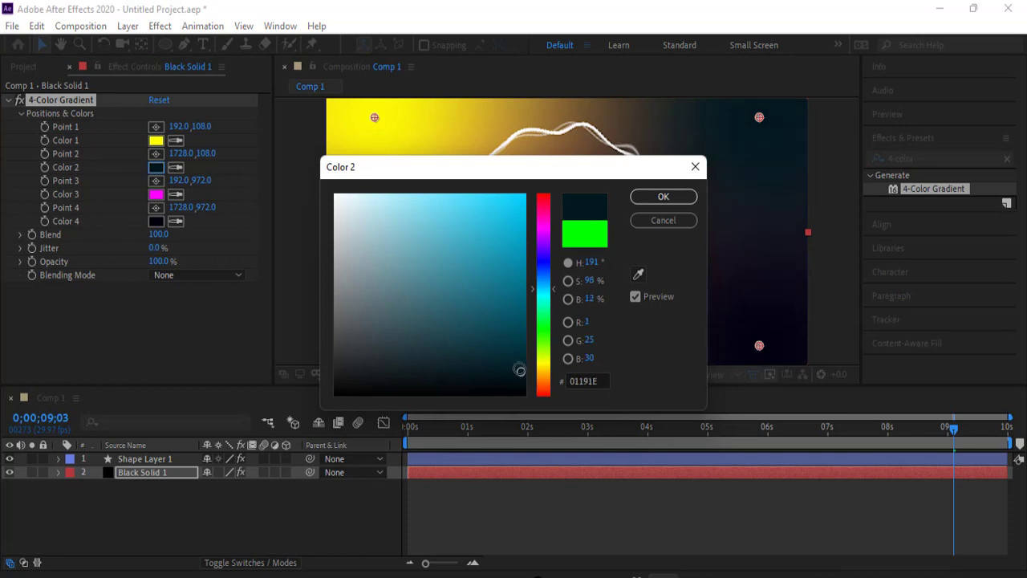
left_click(658, 198)
- Set Color 3 of the 4-Color Gradient on Black Solid 1 to a very dark purple
left_click(156, 195)
left_click(511, 298)
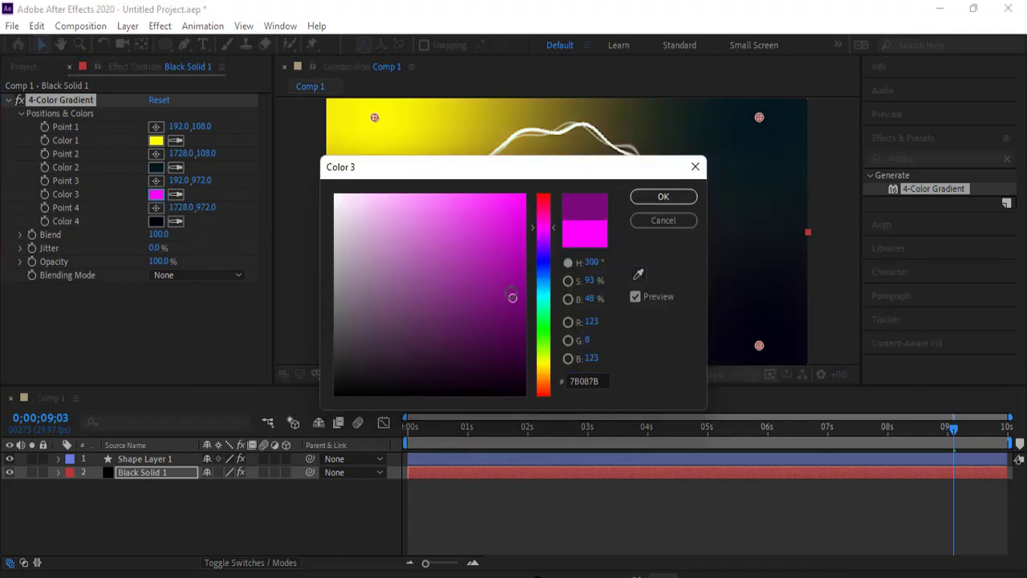
left_click_drag(511, 298, 514, 372)
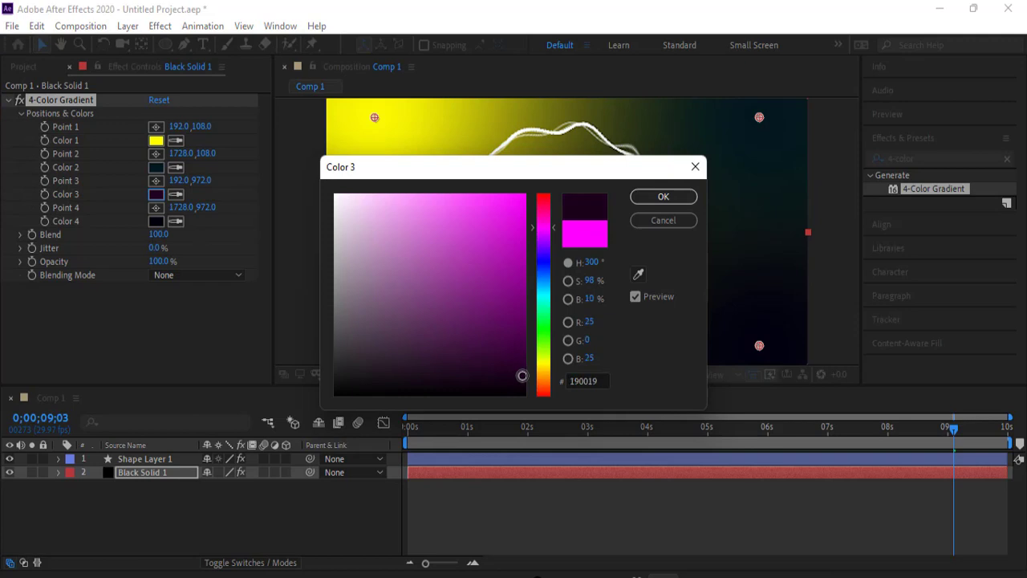
left_click_drag(484, 176, 646, 177)
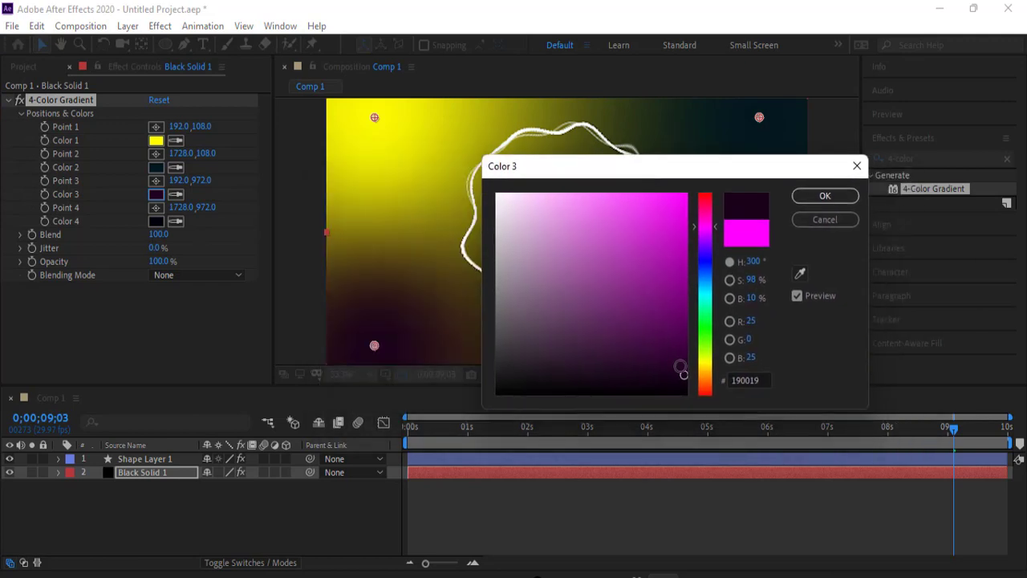
left_click_drag(683, 375, 686, 365)
left_click(825, 196)
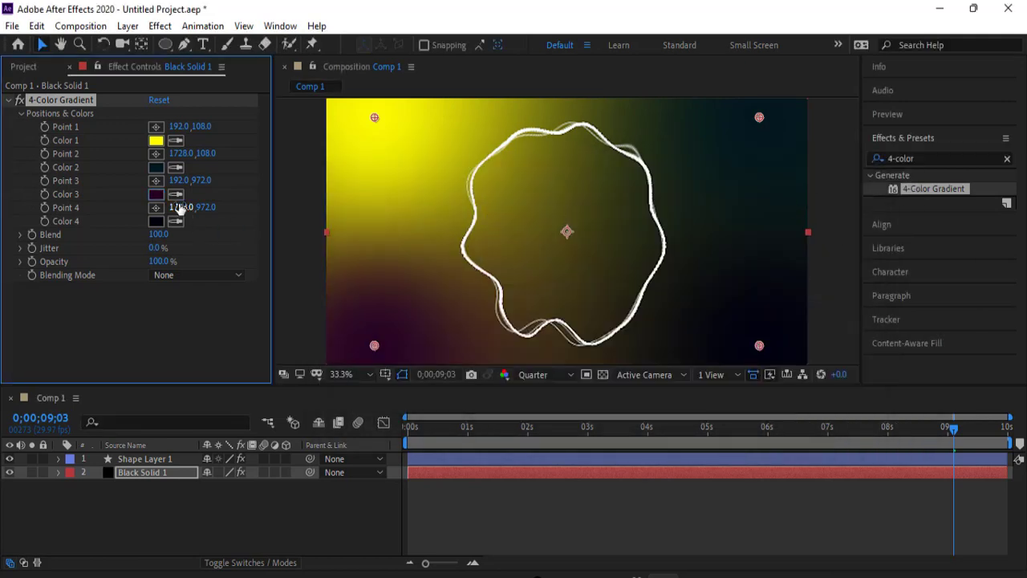
- Set Color 1 of the background's 4-Color Gradient to the near-black red 100006
left_click(156, 141)
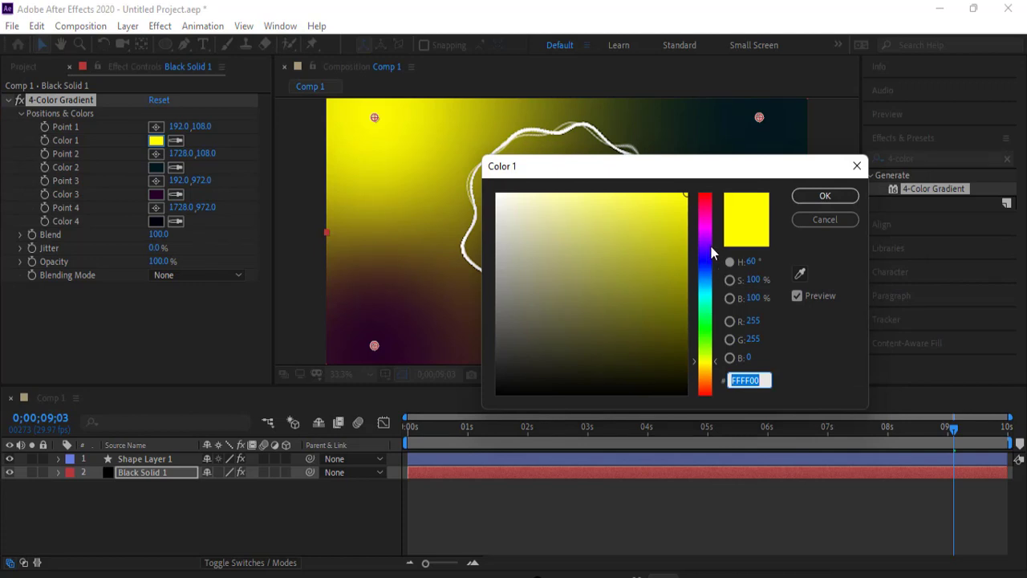
left_click_drag(706, 214, 706, 206)
mouse_move(613, 245)
left_mouse_down()
mouse_move(681, 328)
mouse_move(695, 381)
left_mouse_up()
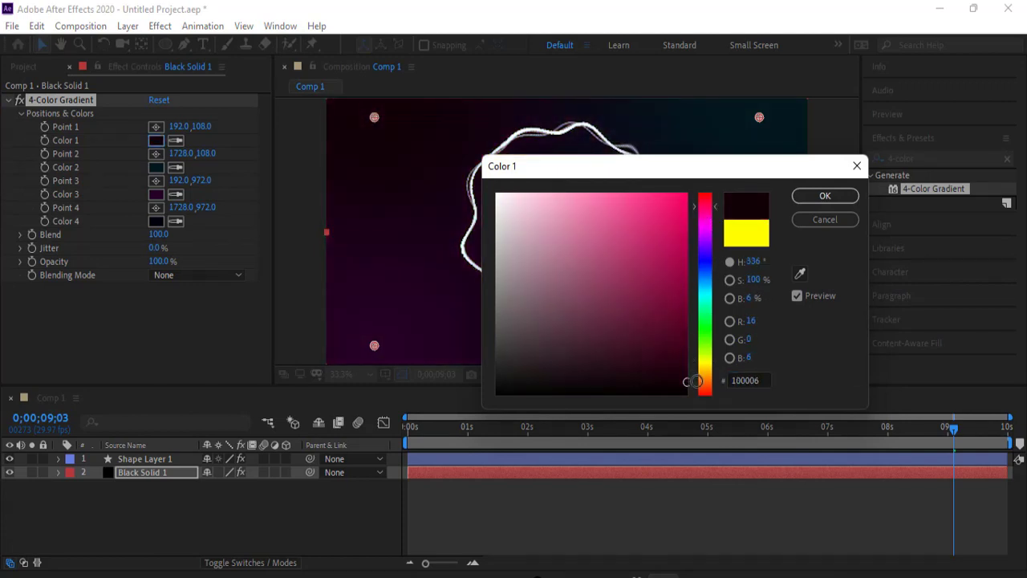
left_click(825, 196)
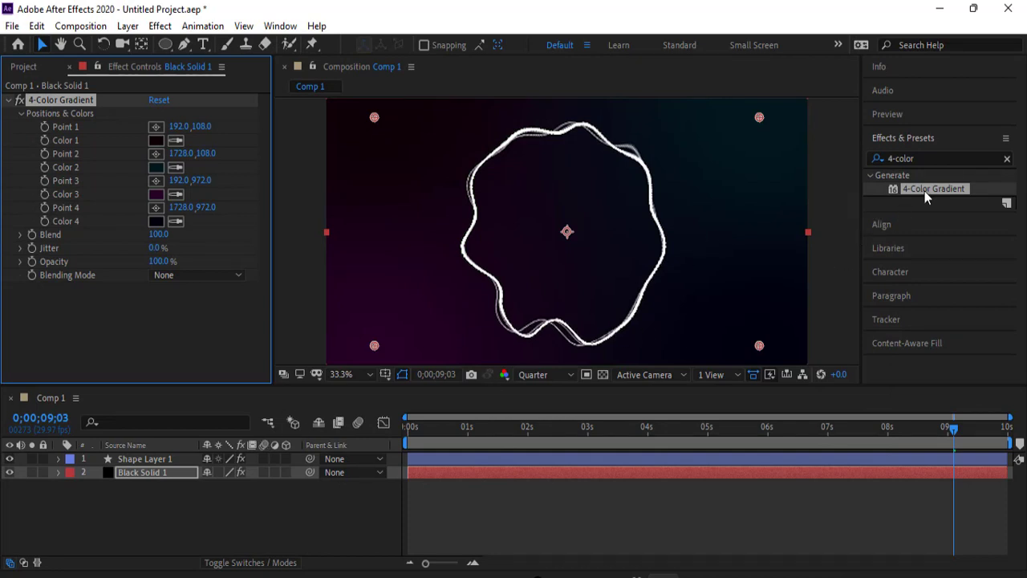
- Apply the 4-Color Gradient effect to Shape Layer 1 and set its Color 4 to violet AB02FA
left_click_drag(925, 191, 169, 461)
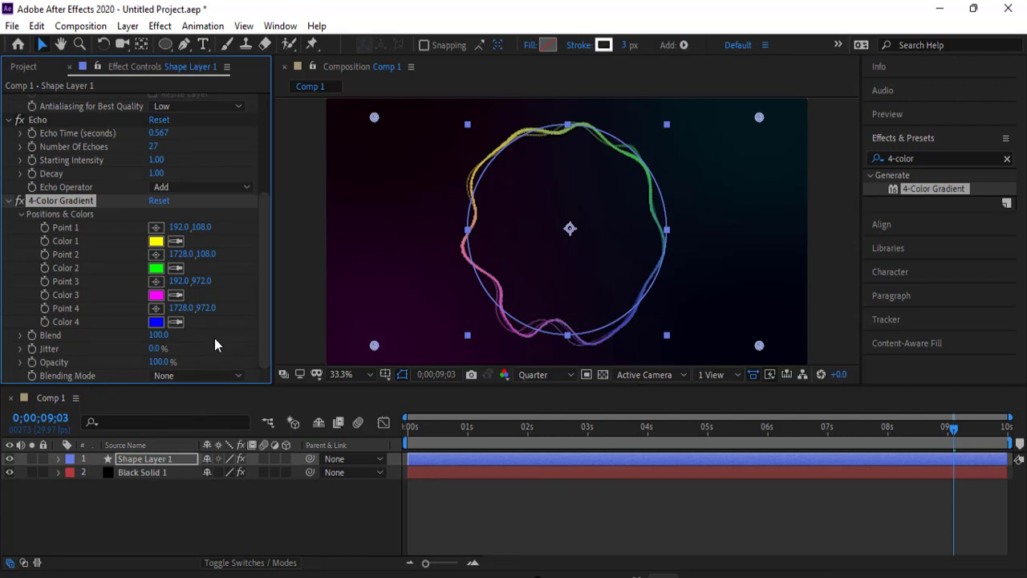
left_click(156, 322)
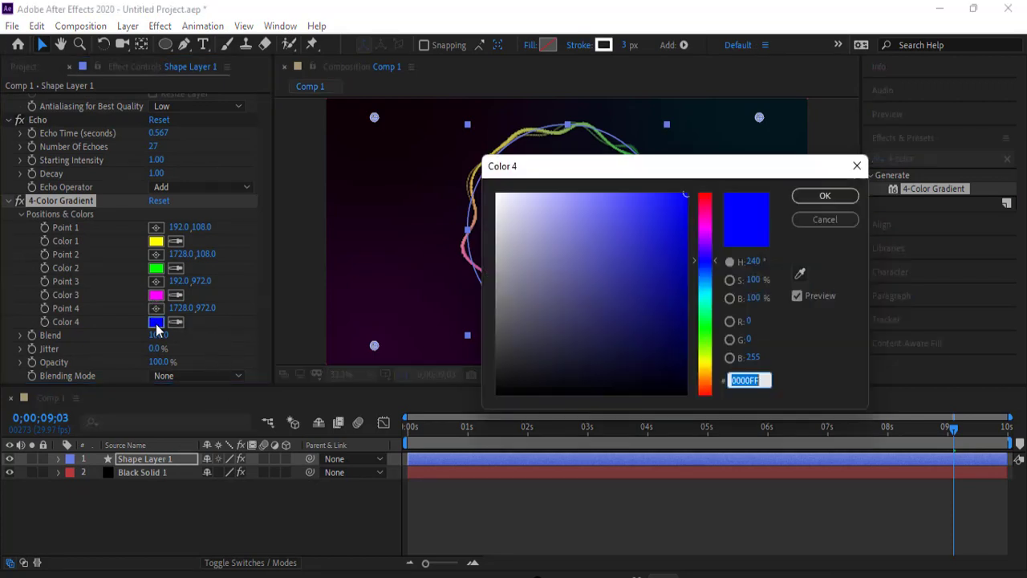
left_click(705, 239)
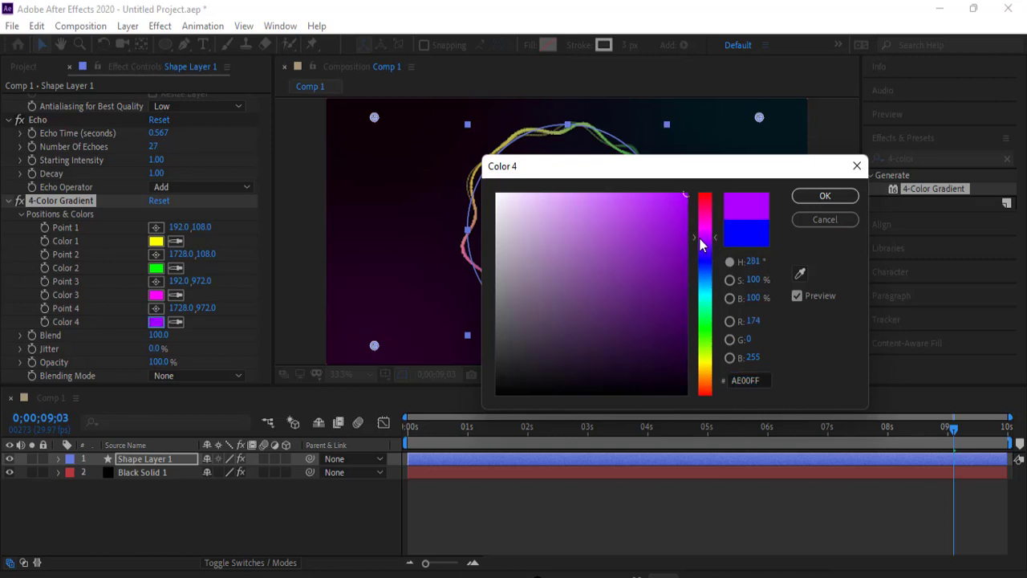
left_click(687, 228)
left_click_drag(620, 175, 800, 207)
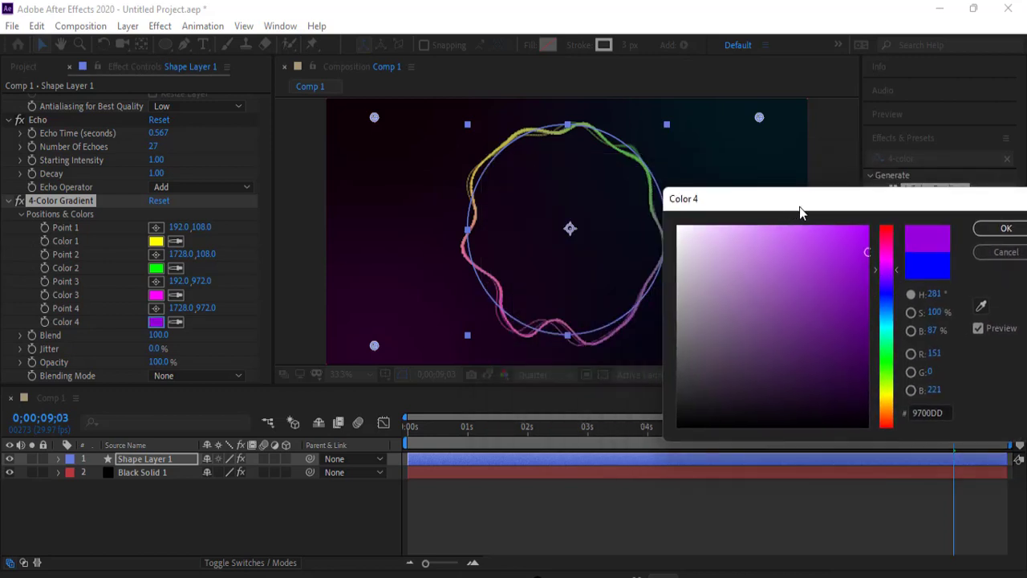
left_click_drag(854, 264, 867, 229)
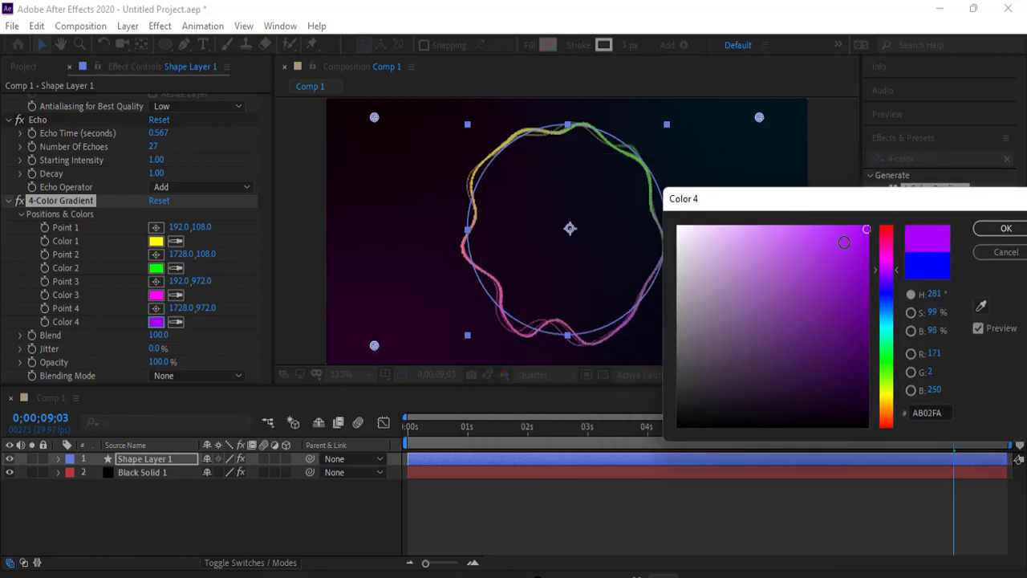
left_click(1000, 228)
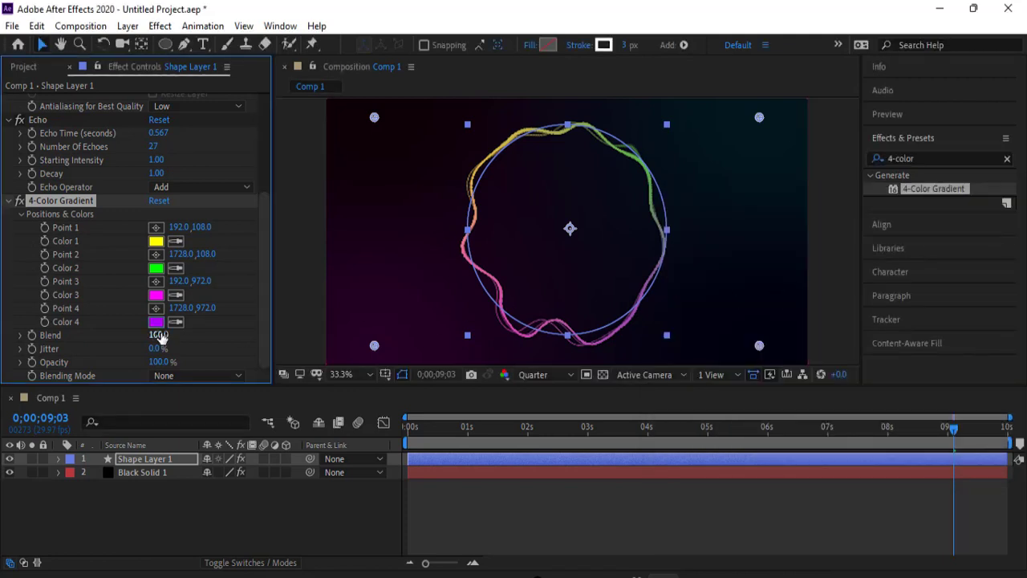
- Set the ring gradient's Color 3 to orange FF9000 and move Points 1–4 inward to about (411, 276), (1443, 258), (489, 828) and (1488, 846)
left_click(156, 294)
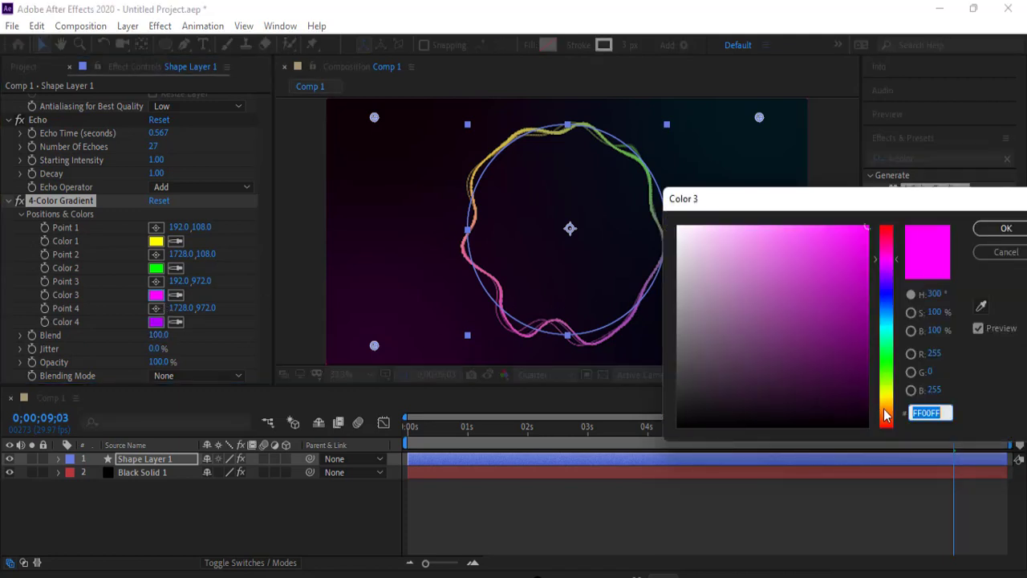
left_click(886, 414)
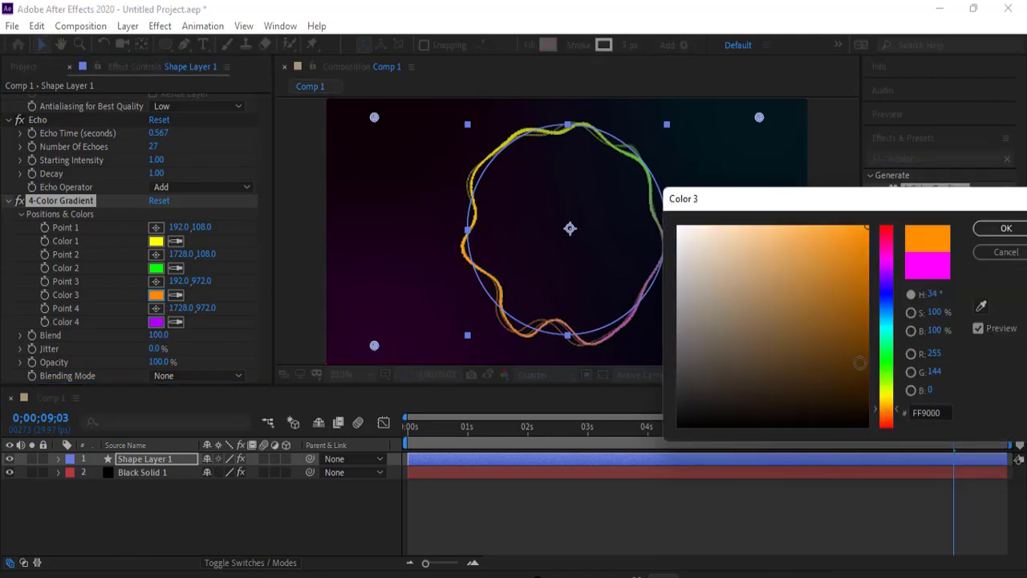
left_click(1004, 229)
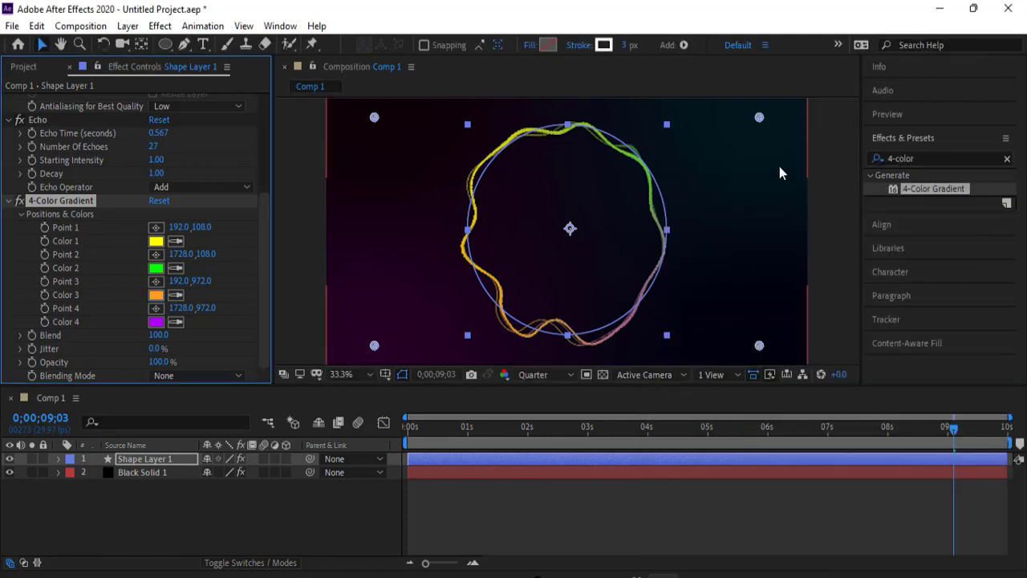
left_click_drag(759, 119, 688, 160)
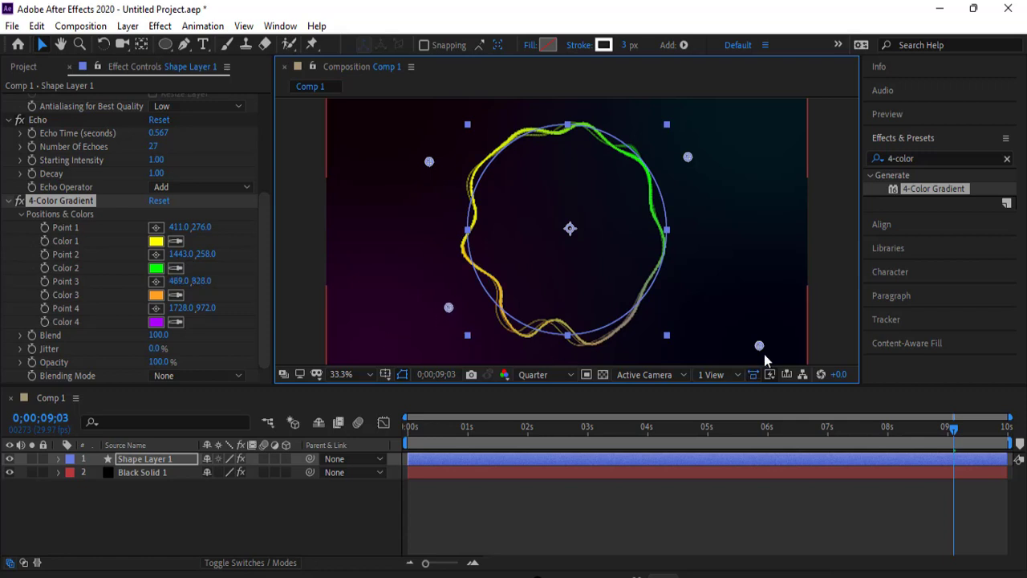
left_click_drag(762, 352, 702, 323)
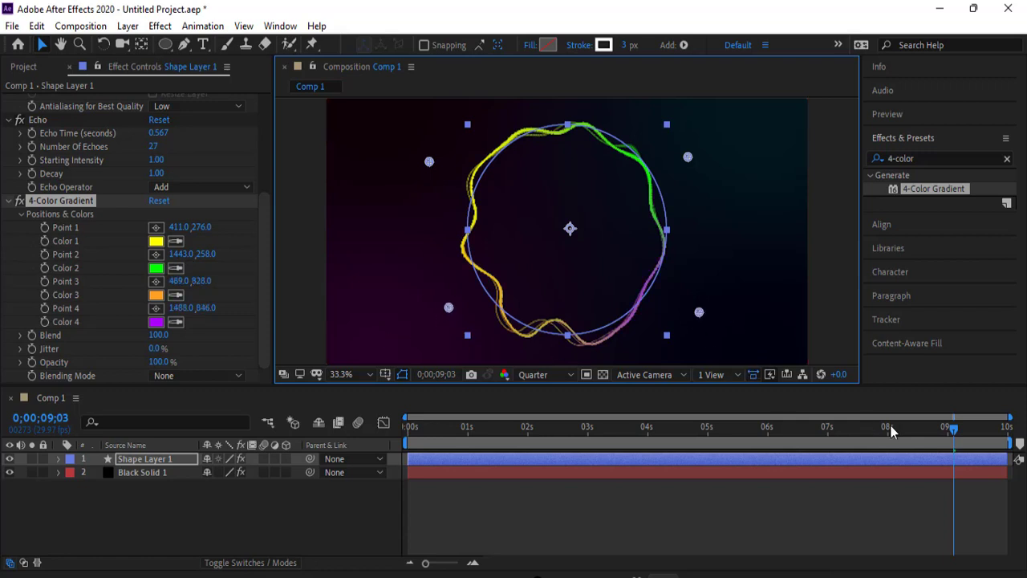
- Play the coloured ring animation from the first frame and scrub through the whole timeline to check it
left_click_drag(955, 437, 372, 433)
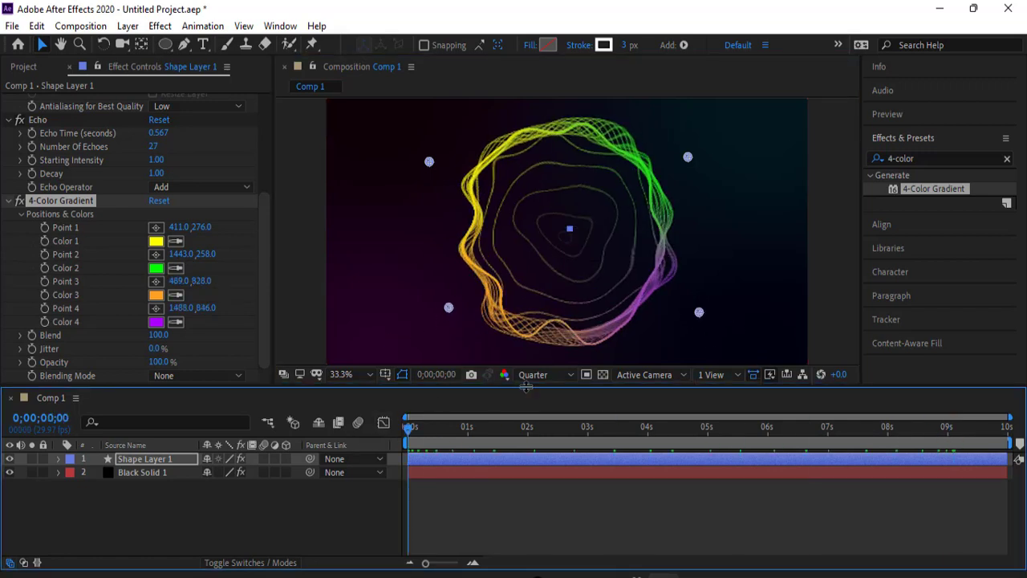
key("space")
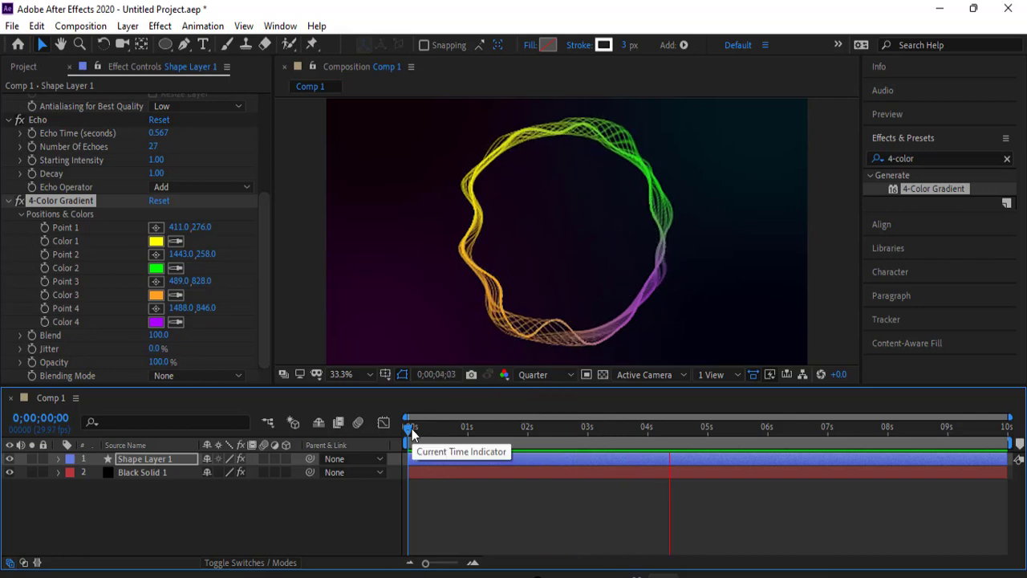
left_click_drag(411, 435, 375, 434)
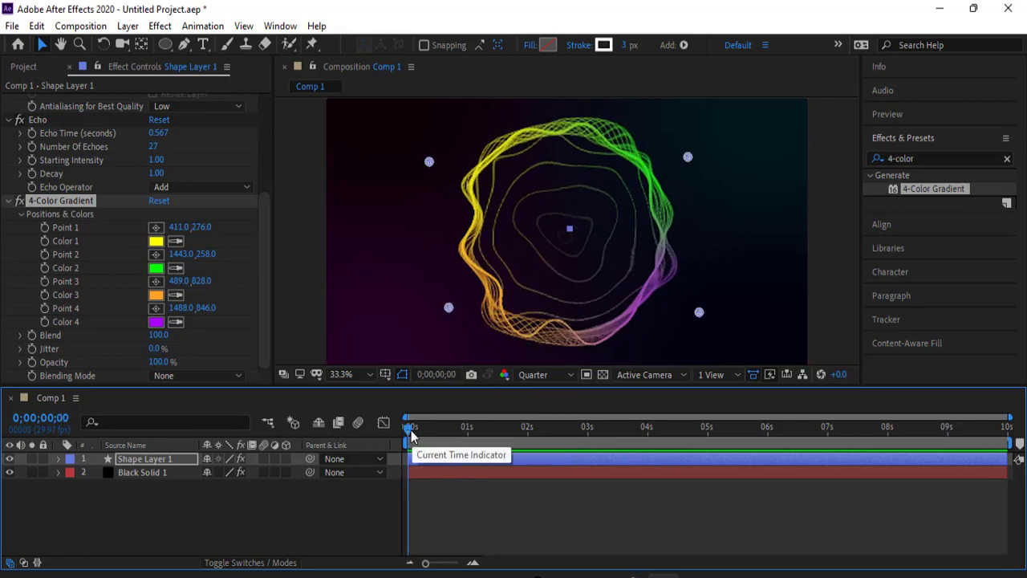
left_click_drag(412, 427, 1010, 417)
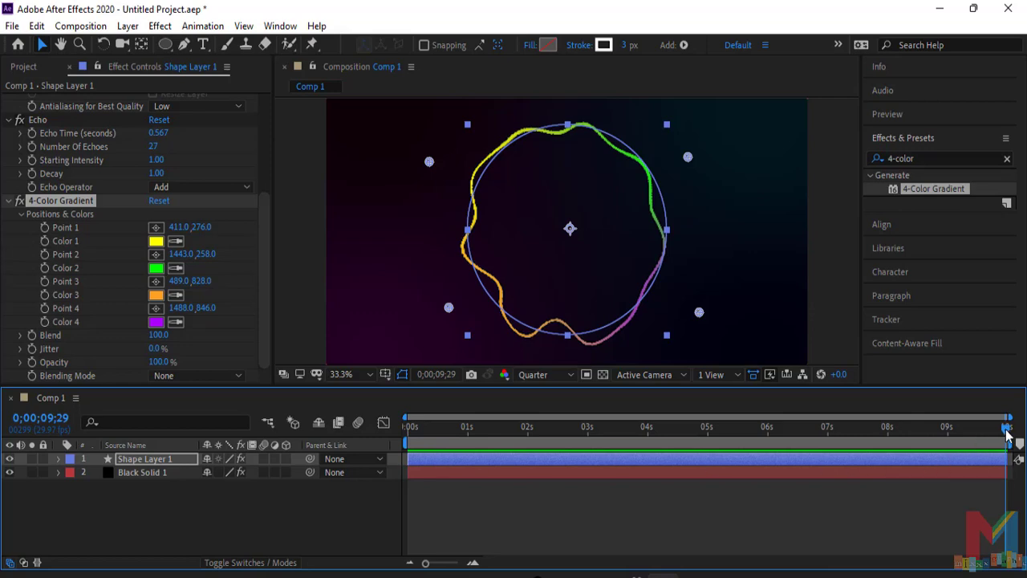
left_click_drag(1008, 434, 444, 423)
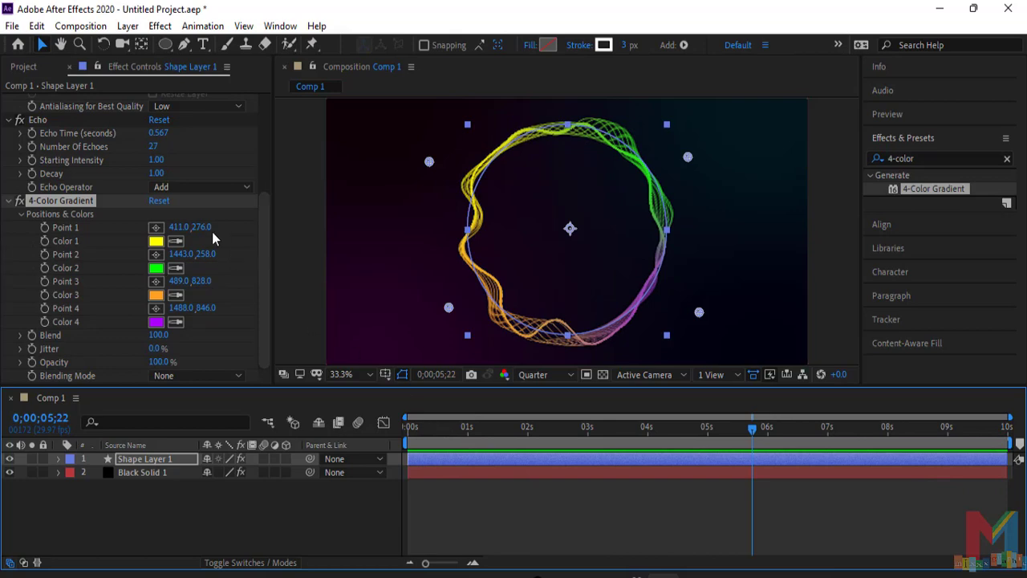
- Adjust the Echo Time on Shape Layer 1 to -0.133 seconds
left_click_drag(154, 134, 185, 133)
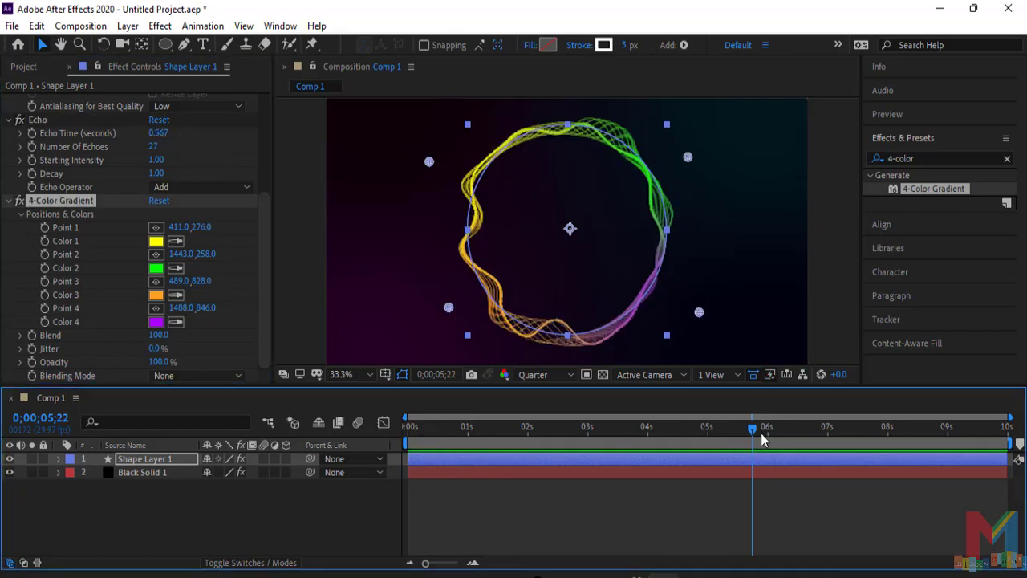
left_click_drag(752, 430, 713, 438)
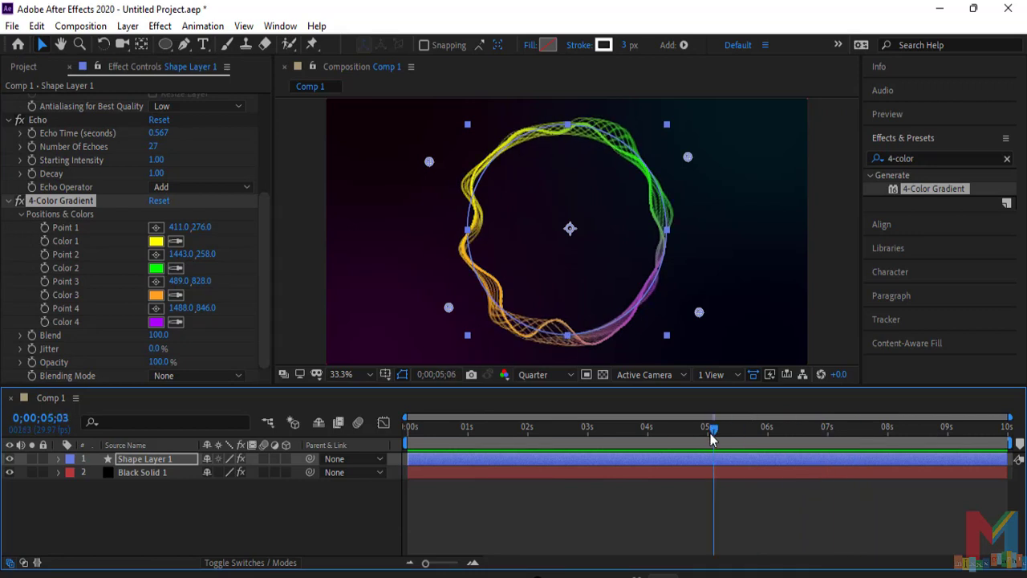
left_click_drag(166, 134, 157, 133)
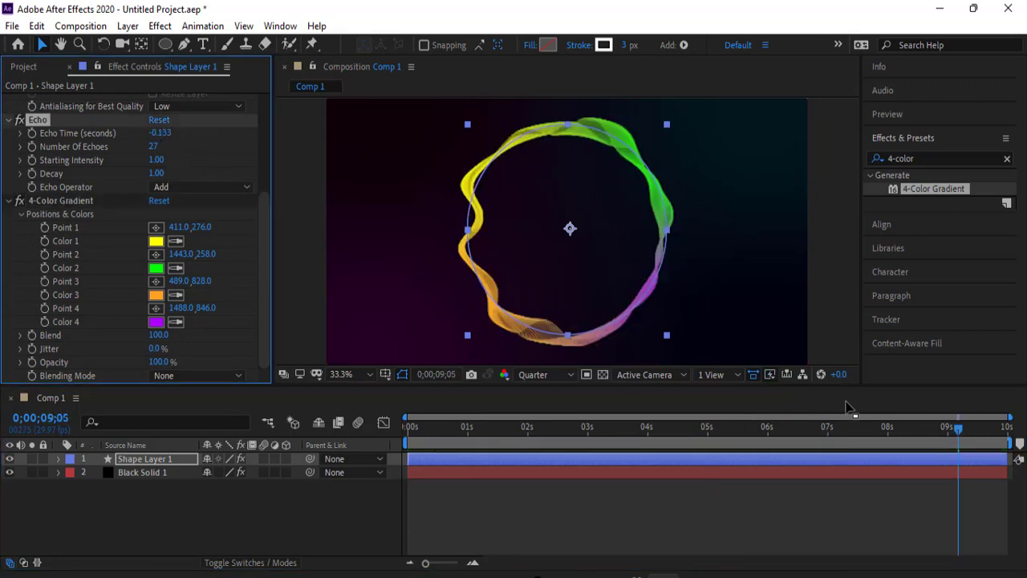
- Preview the ring with its new Echo Time from the start and park the playhead at 0;00;04;17
left_click_drag(960, 429, 423, 426)
key("space")
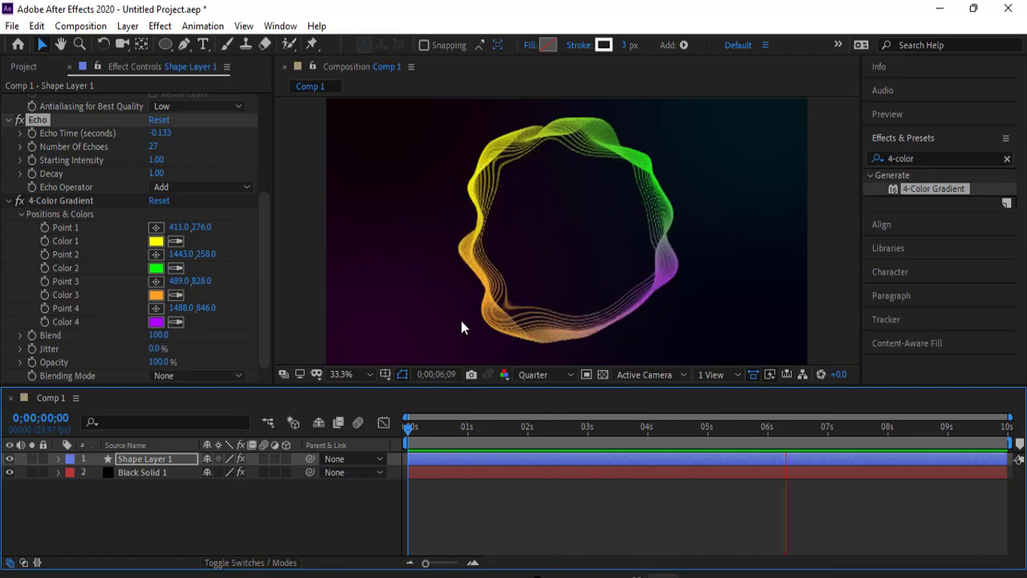
key("h")
key("space")
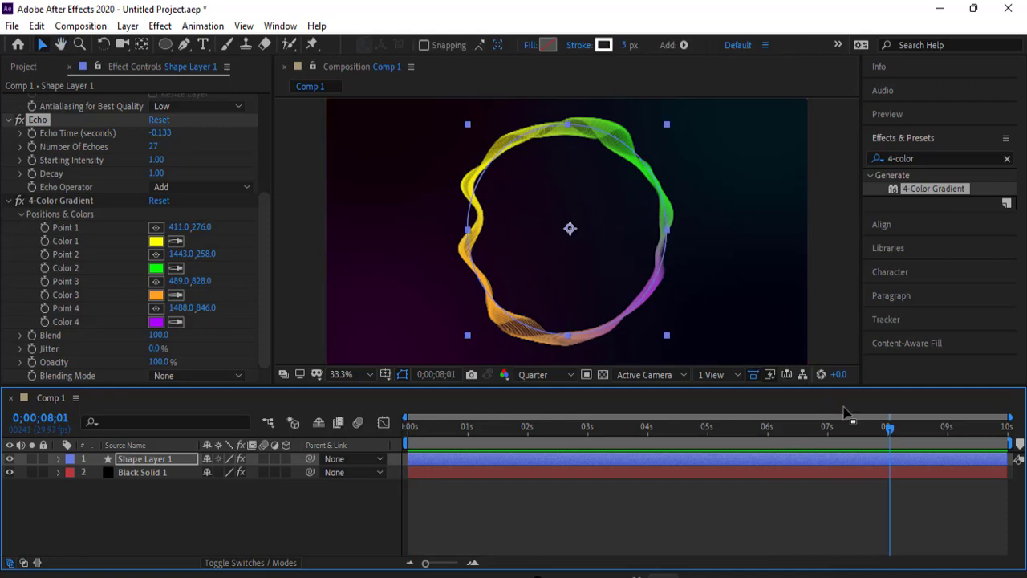
left_click_drag(892, 430, 681, 432)
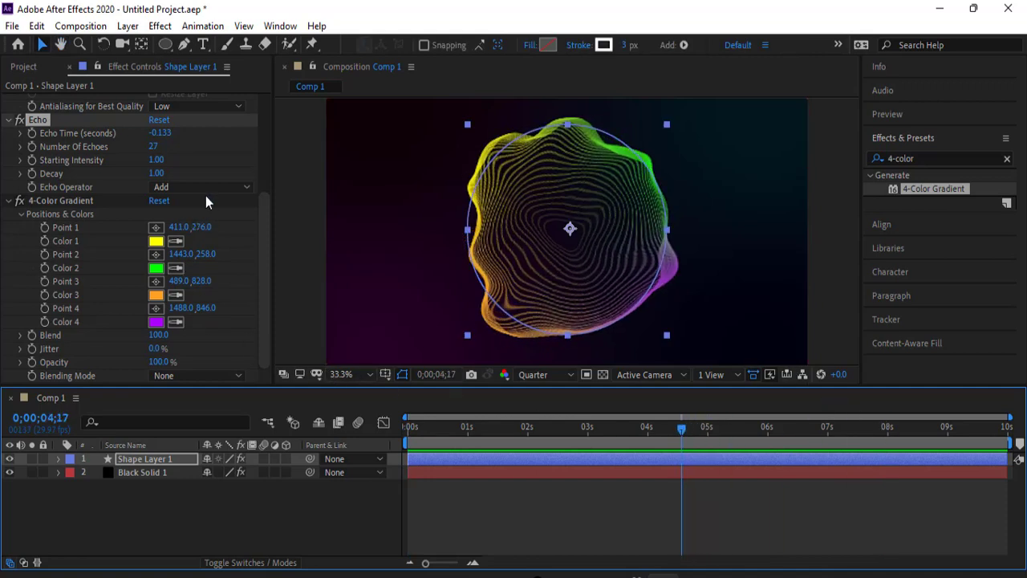
- Start a new text layer inside the ring and set its font to Roboto Slab ExtraLight at 56 px
left_click(204, 45)
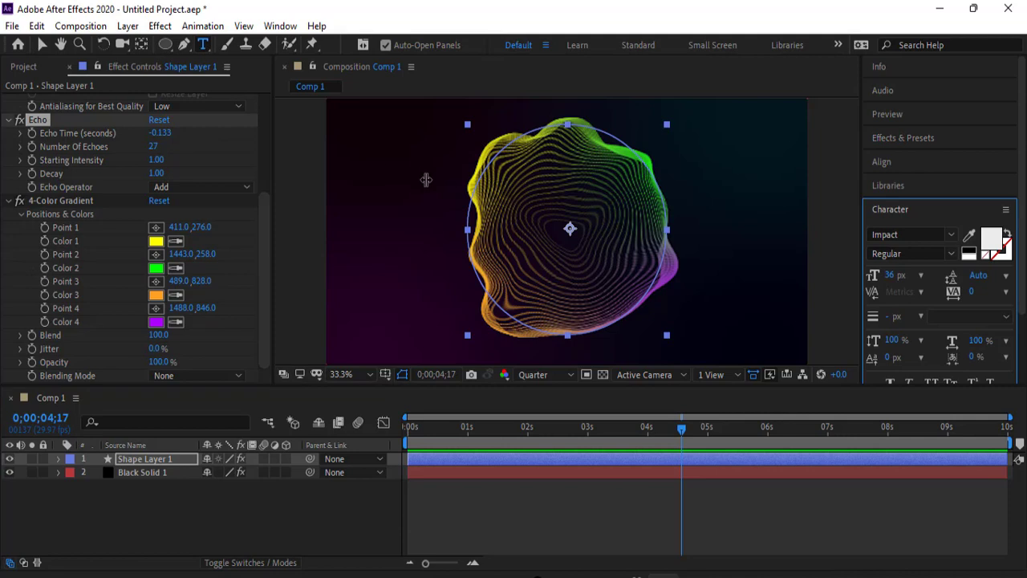
left_click(505, 233)
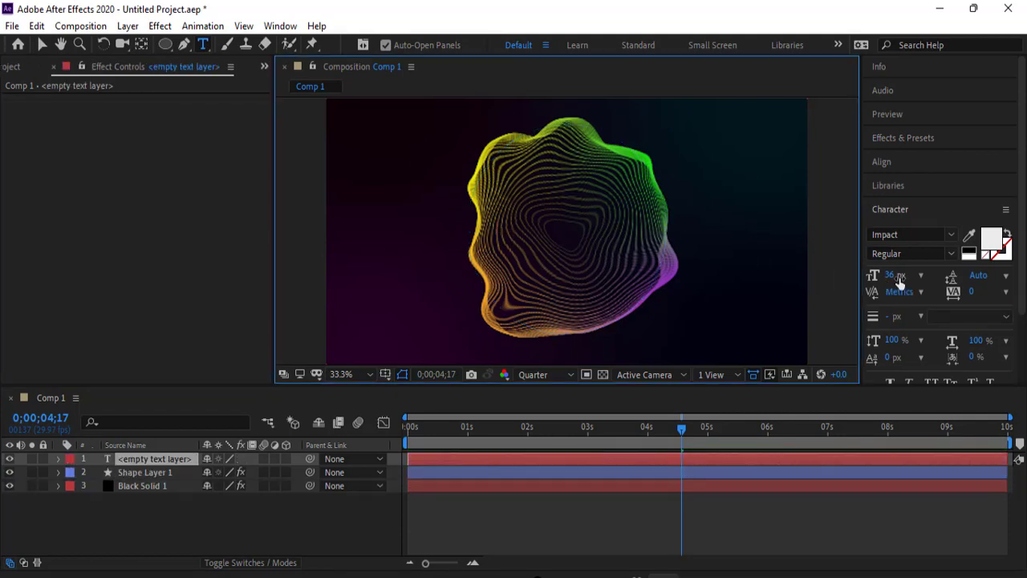
left_click_drag(899, 281, 915, 278)
left_click(951, 243)
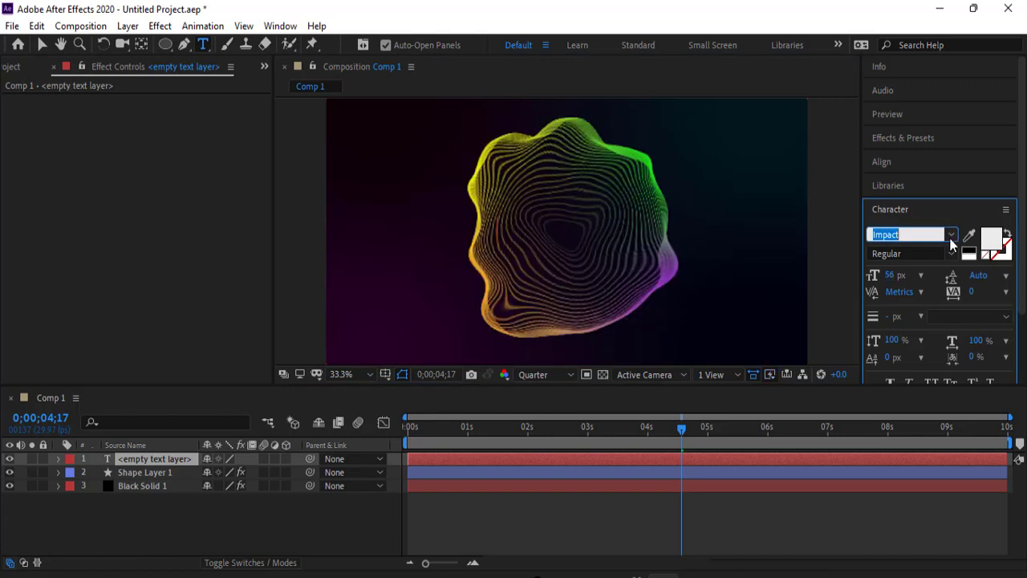
left_click(951, 236)
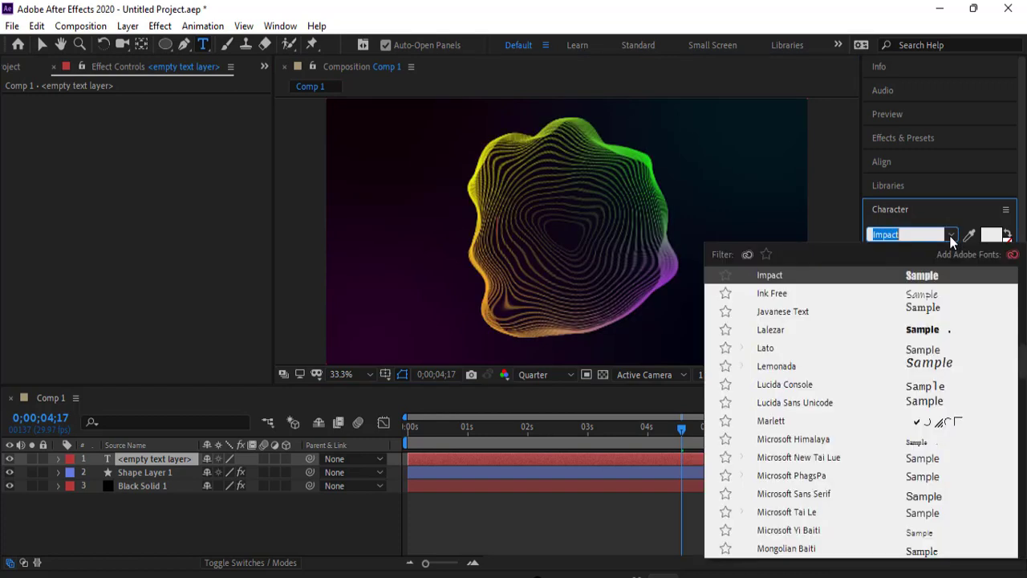
scroll(935, 345, "down", 6)
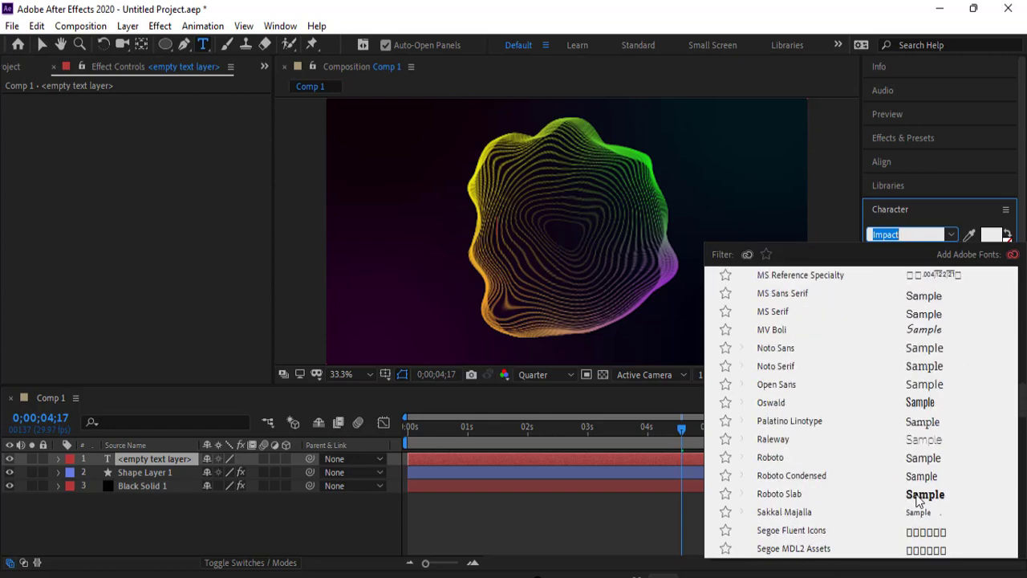
left_click(917, 496)
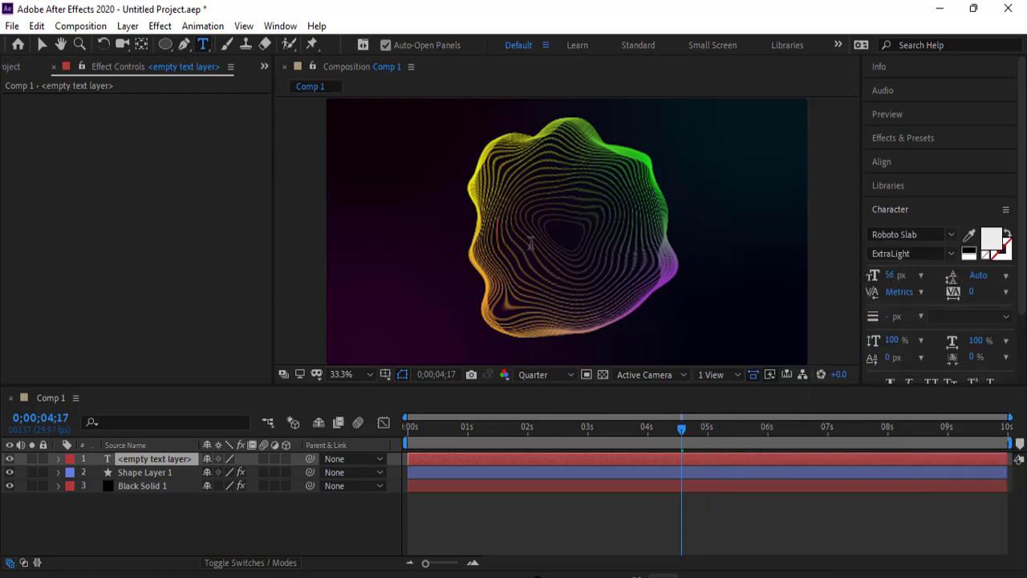
- Enter "Graphic Mixxx" as the text and stretch it across the ring to about 202 by 496% scale, positioned at about 576, 612
type("Graphic Mixxx")
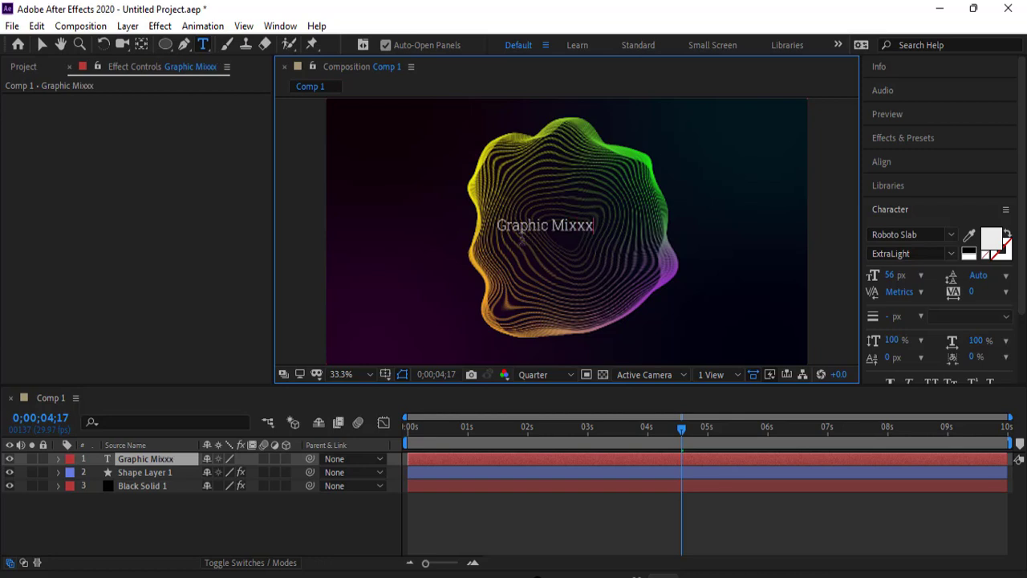
left_click(44, 45)
mouse_move(596, 236)
left_mouse_down()
mouse_move(605, 248)
mouse_move(630, 246)
mouse_move(594, 231)
mouse_move(681, 255)
mouse_move(602, 238)
mouse_move(610, 243)
left_mouse_up()
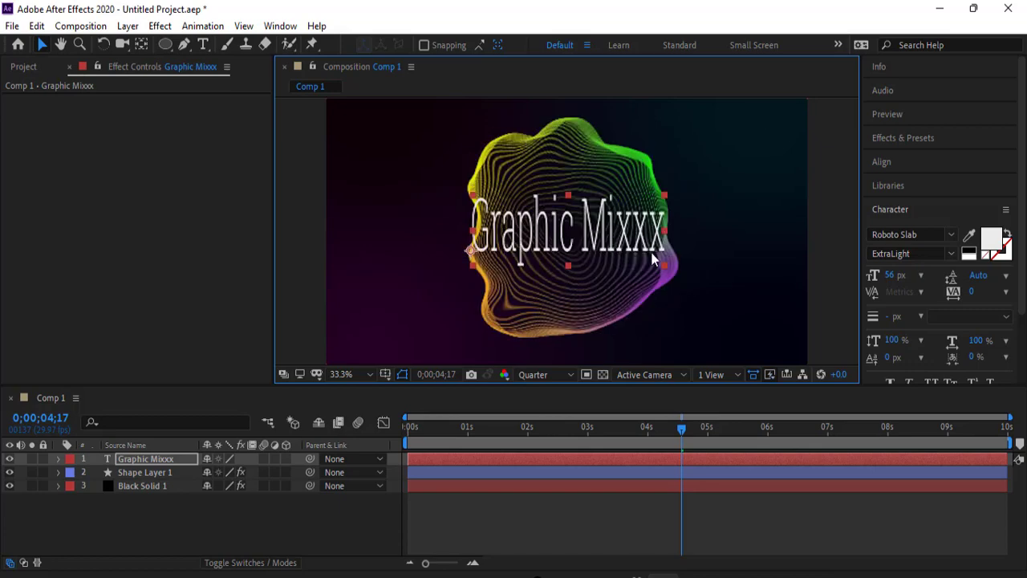
- Change the text's fill colour to near-white FFFEFE
left_click(992, 240)
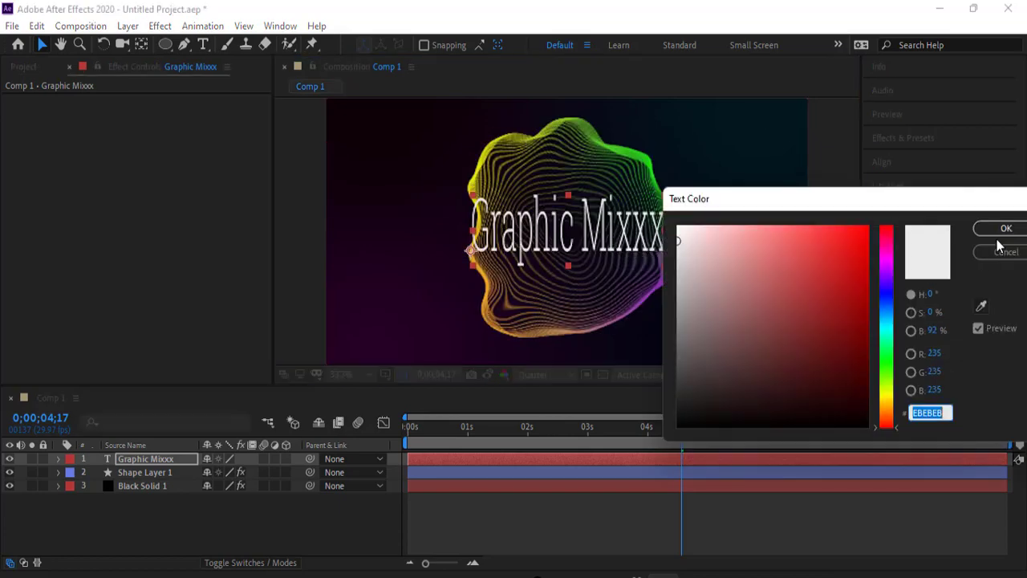
left_click_drag(709, 249, 678, 211)
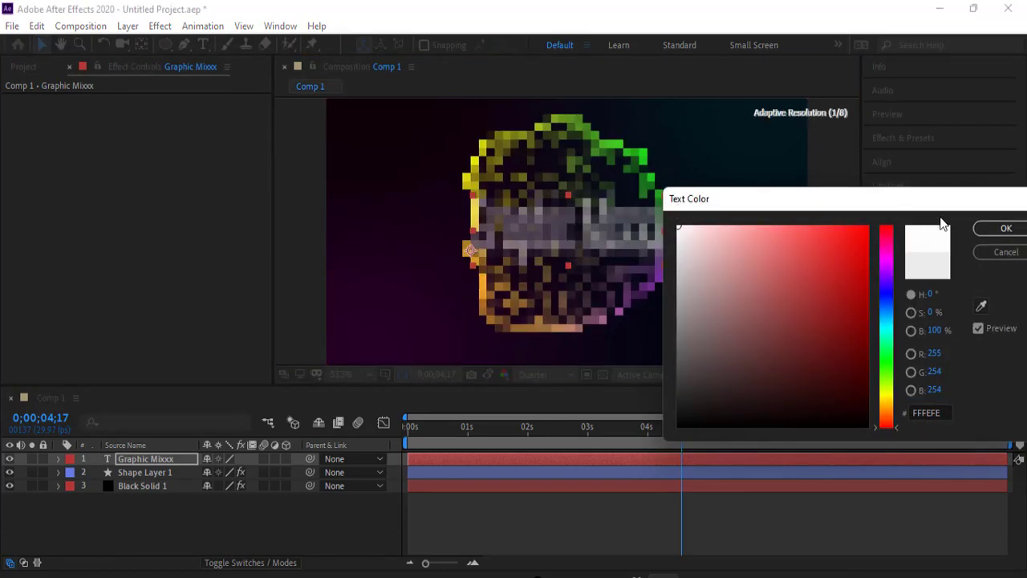
left_click(1006, 228)
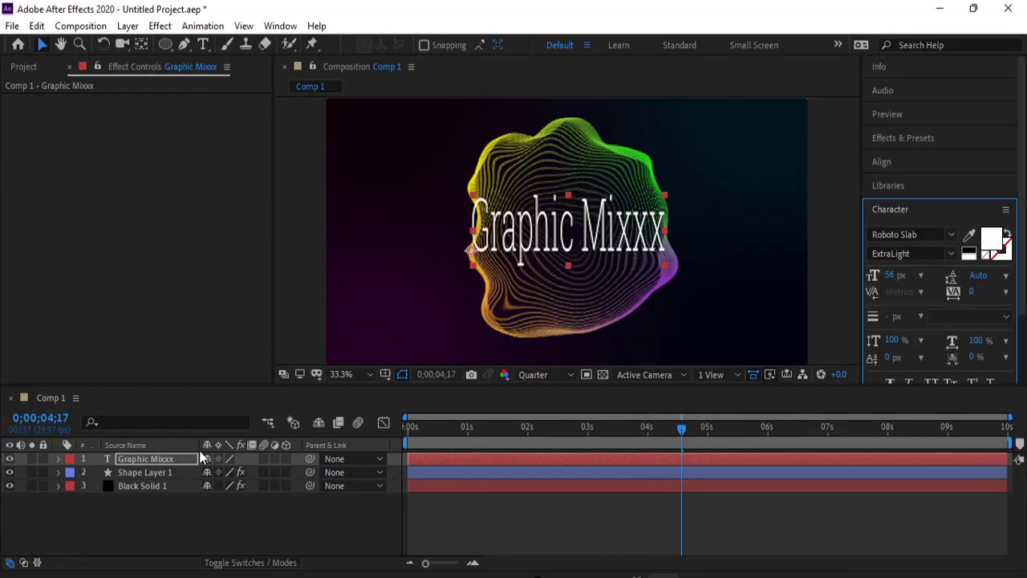
- Keyframe the Graphic Mixxx layer's Opacity from 0% at 0;00;04;17 to 100% at 0;00;09;25
left_click(57, 459)
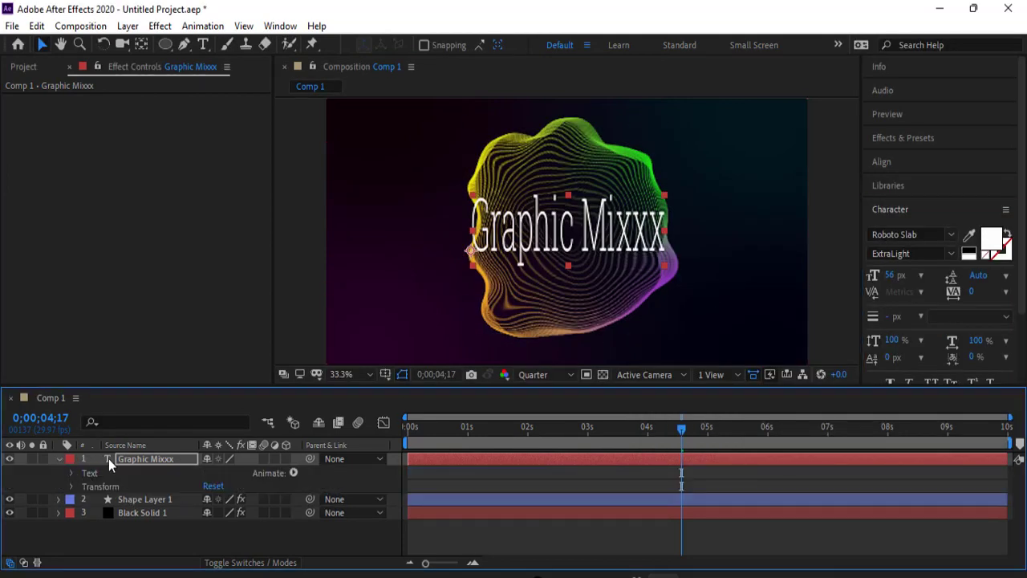
left_click(70, 486)
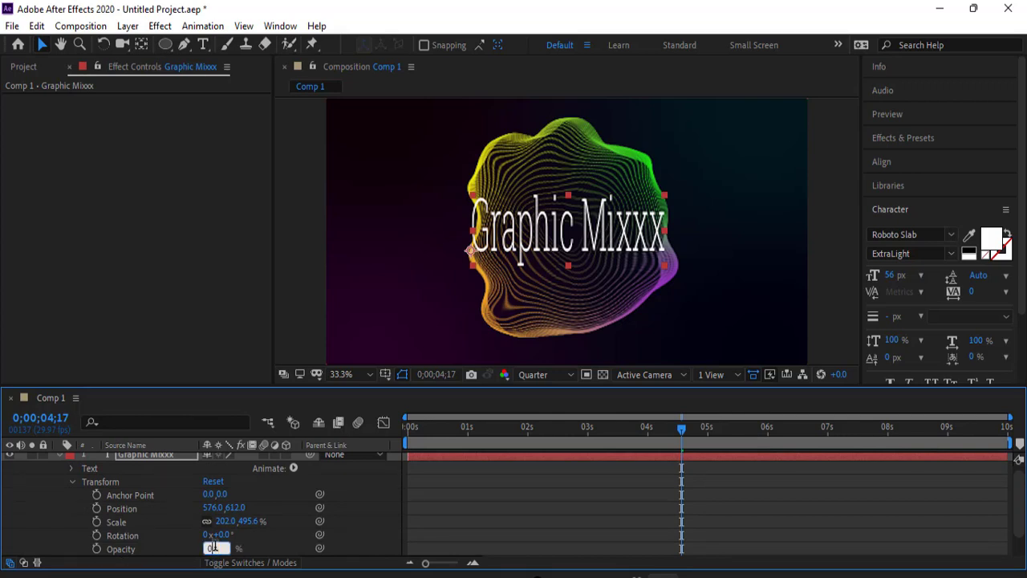
key("Return")
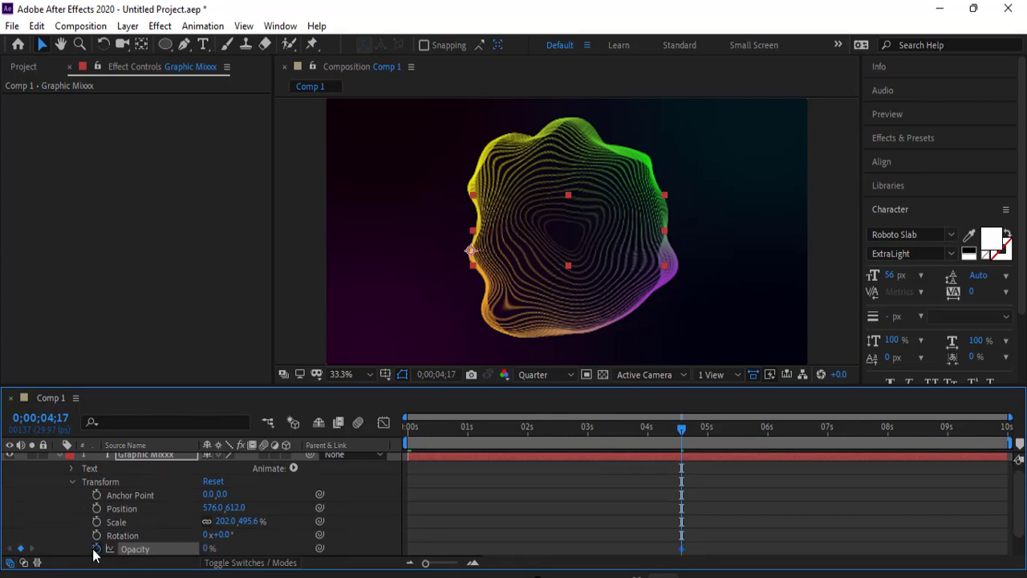
left_click(96, 549)
left_click_drag(683, 442, 1001, 459)
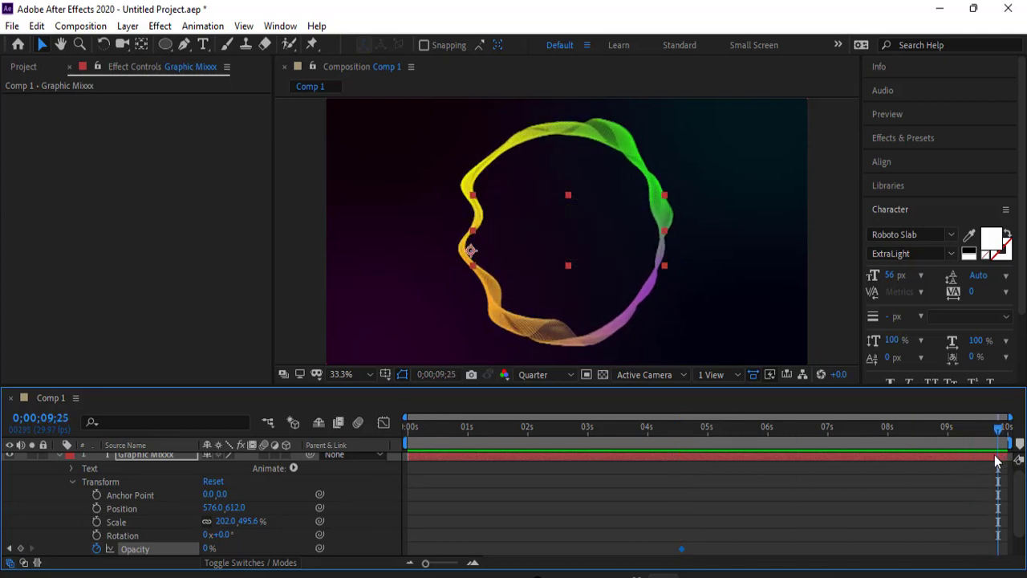
left_click(207, 549)
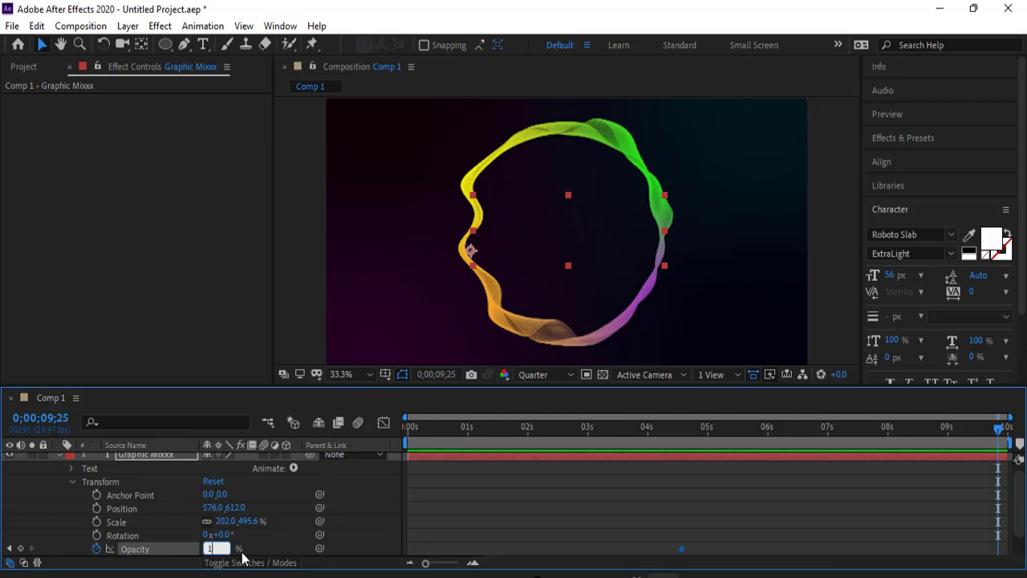
key("Return")
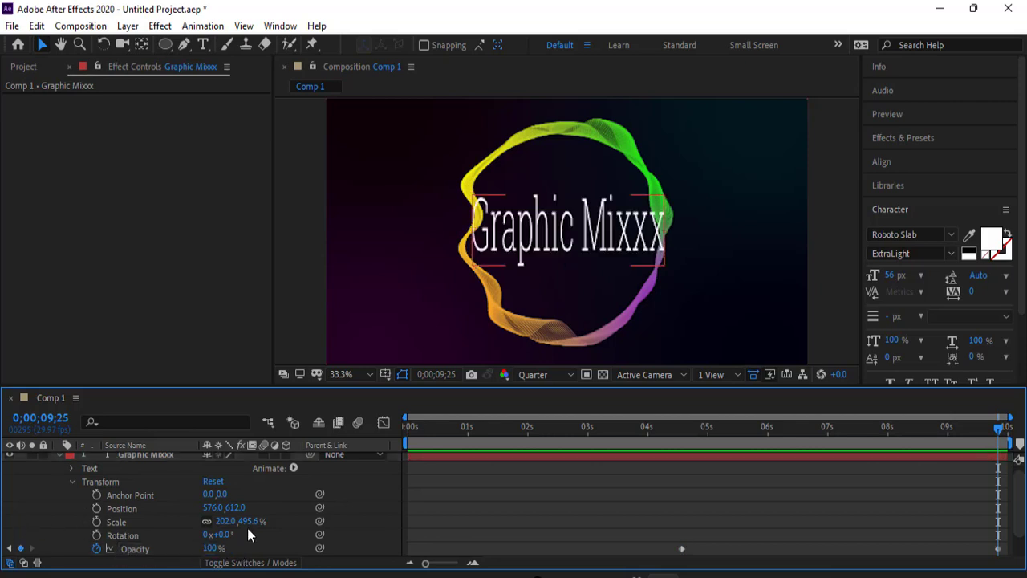
- Apply Easy Ease to both Opacity keyframes of the Graphic Mixxx layer
scroll(586, 481, "down", 1)
left_click_drag(668, 498, 1005, 533)
right_click(682, 522)
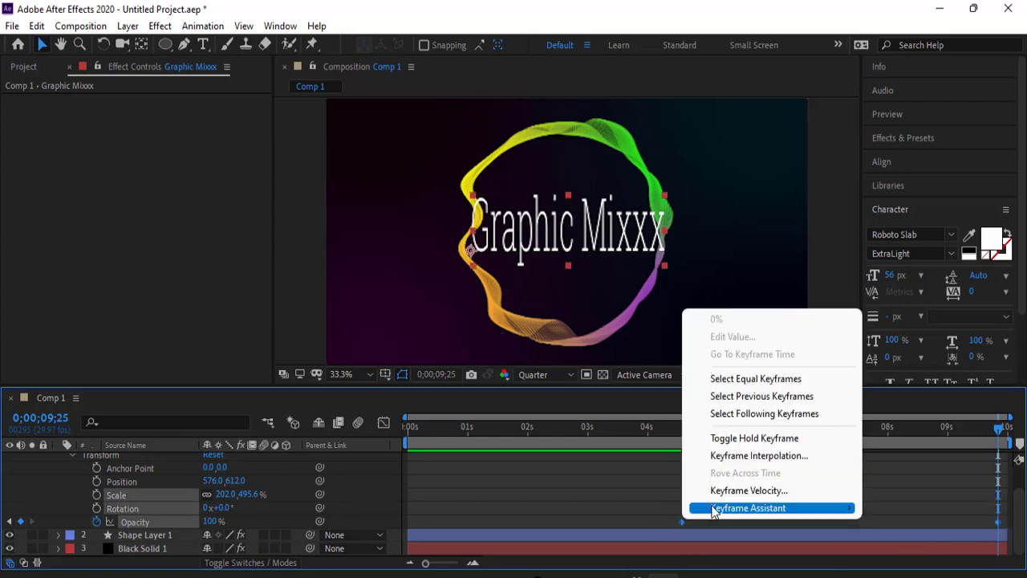
mouse_move(711, 507)
left_click(509, 406)
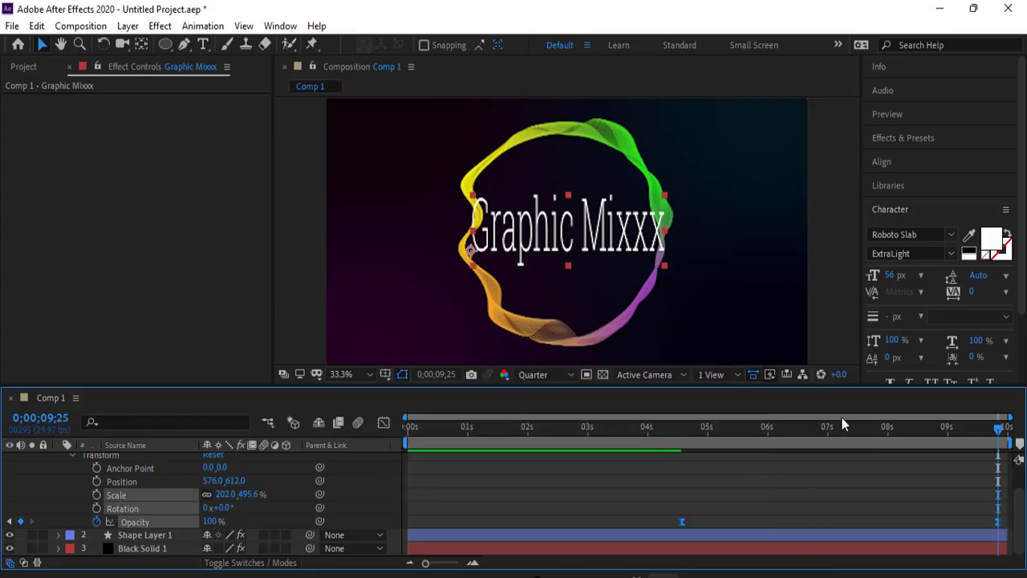
- Preview the text fade-in from the first frame and scrub through the part where the text appears
left_click_drag(991, 439, 364, 436)
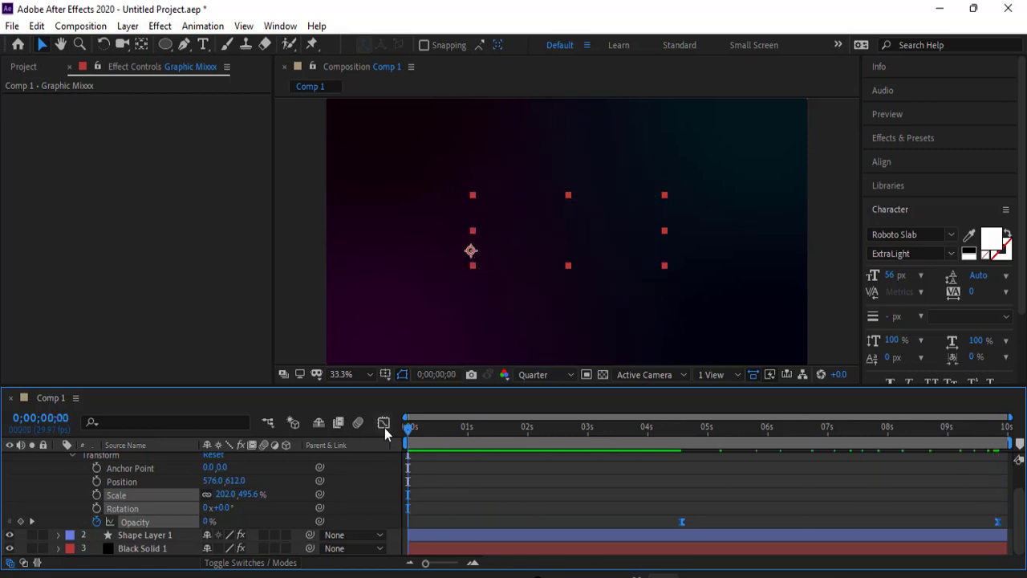
key("space")
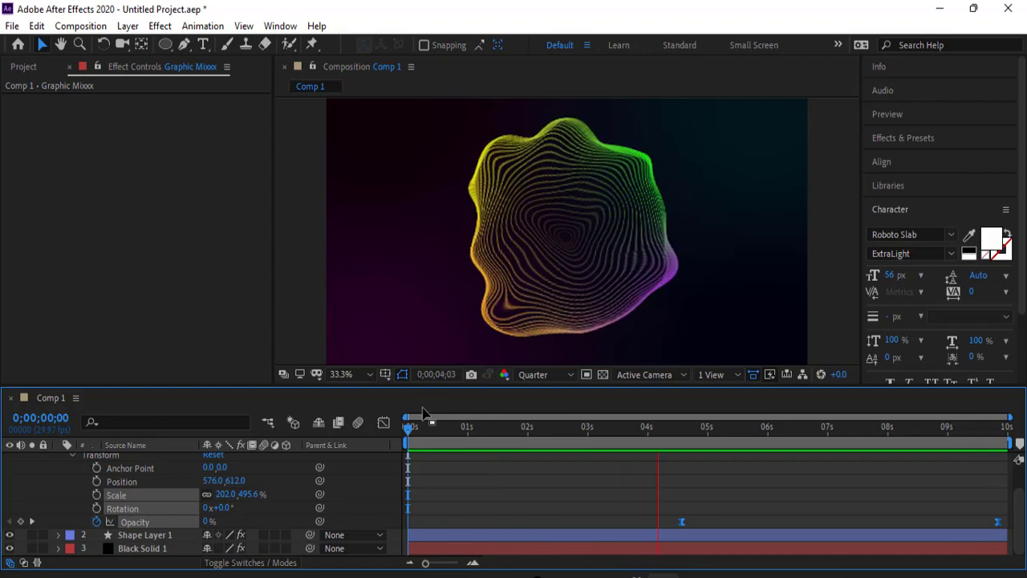
key("space")
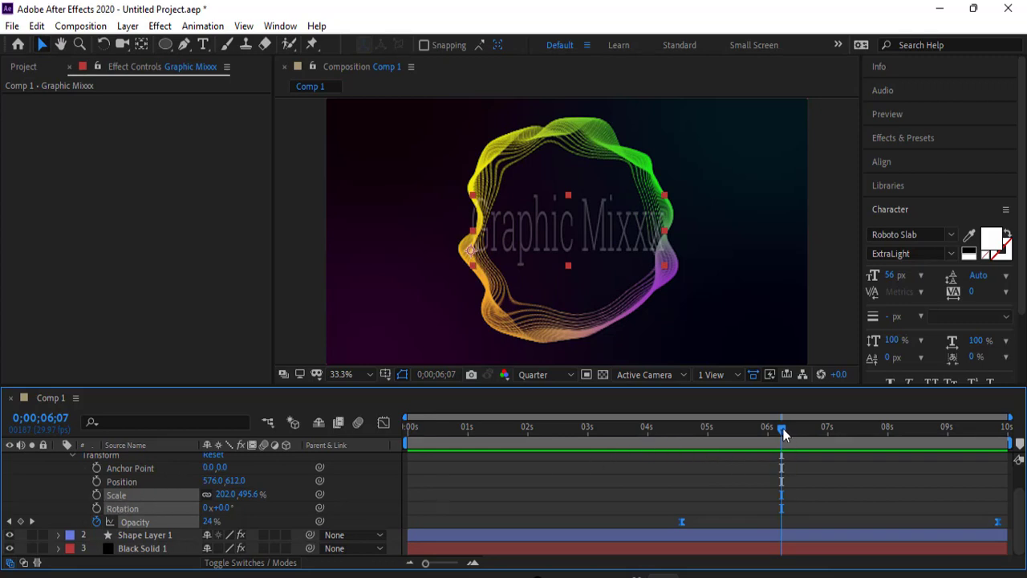
left_click_drag(783, 433, 791, 433)
- At 0;00;07;20, set the text layer's Scale to 164.0, 402.3% and Position to 648.0, 612.0 inside the ring, and keyframe both properties
left_click(96, 496)
left_click(97, 509)
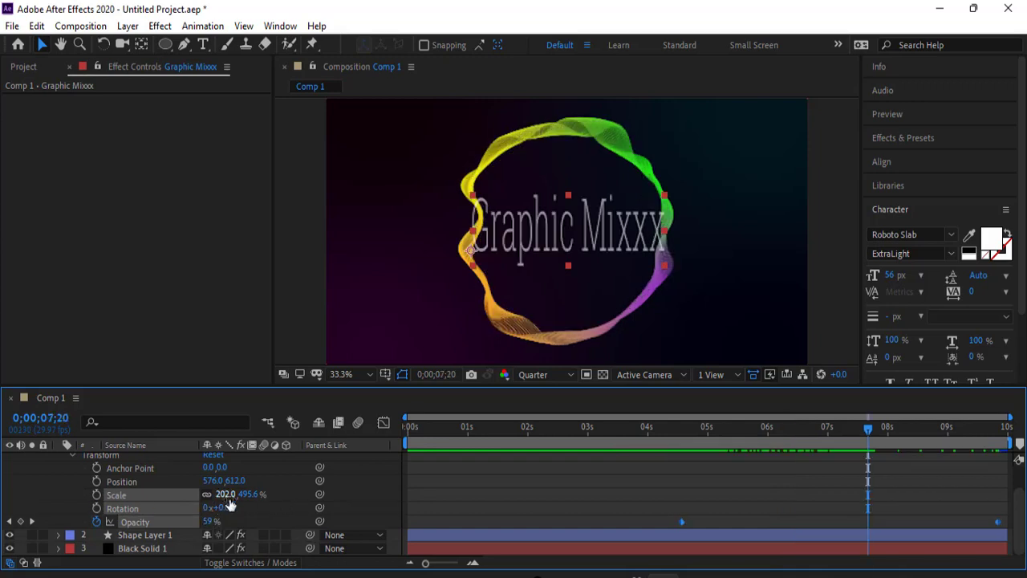
left_click_drag(229, 501, 204, 500)
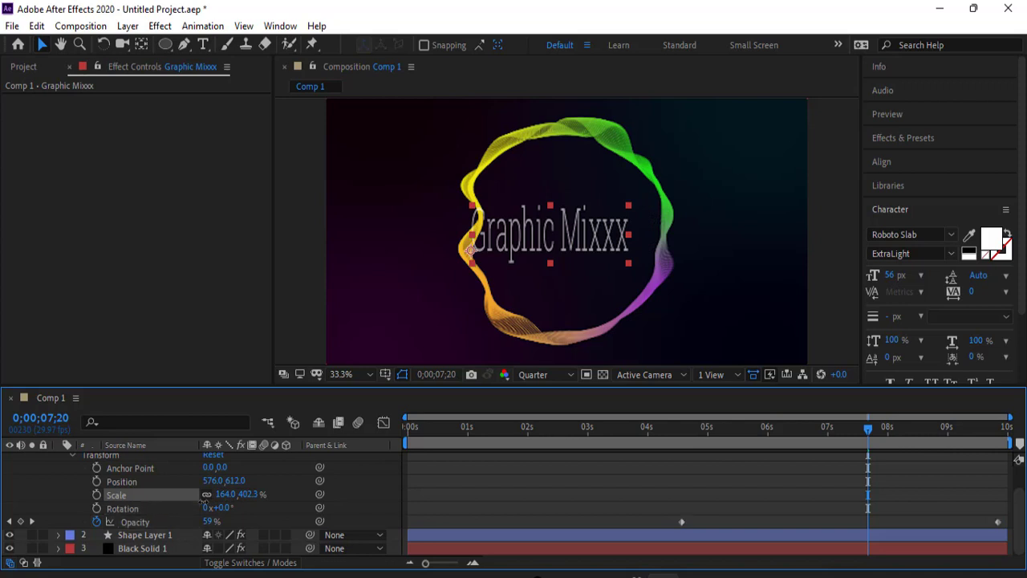
key("space")
left_click_drag(553, 258, 571, 258)
key("space")
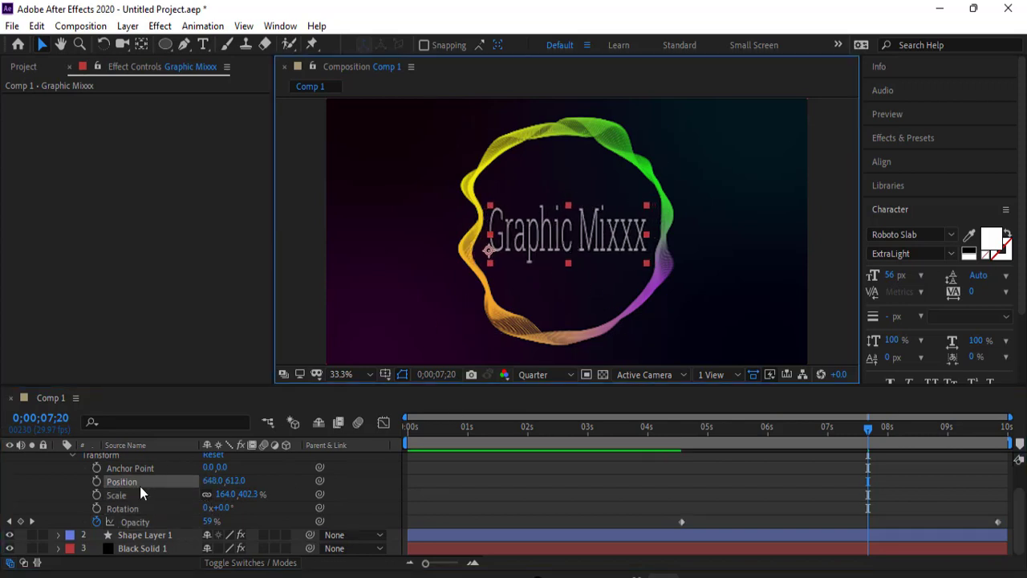
left_click(96, 481)
left_click(97, 495)
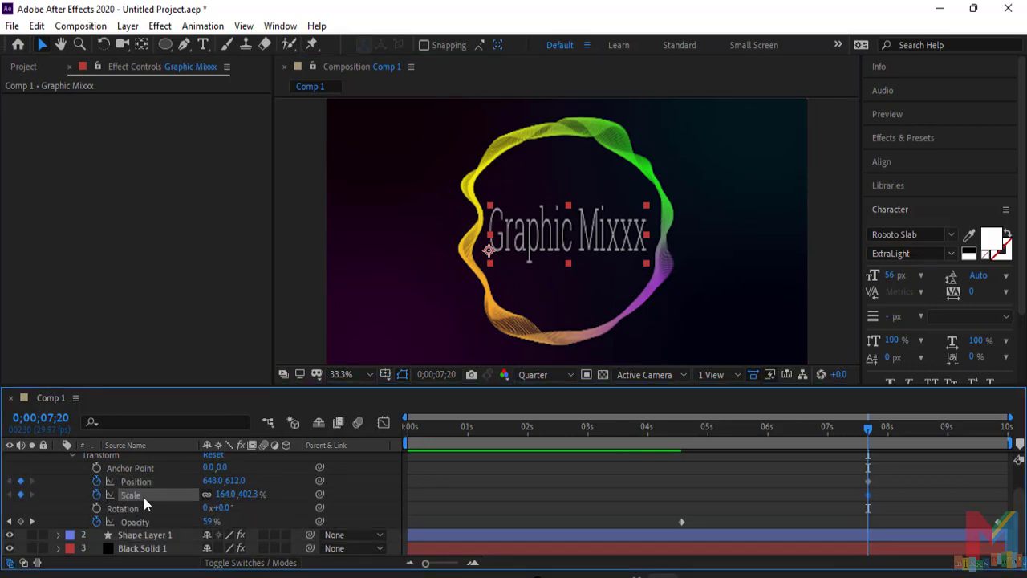
- Preview the resized text inside the ring starting from 0;00;03;01
left_click_drag(865, 429, 587, 447)
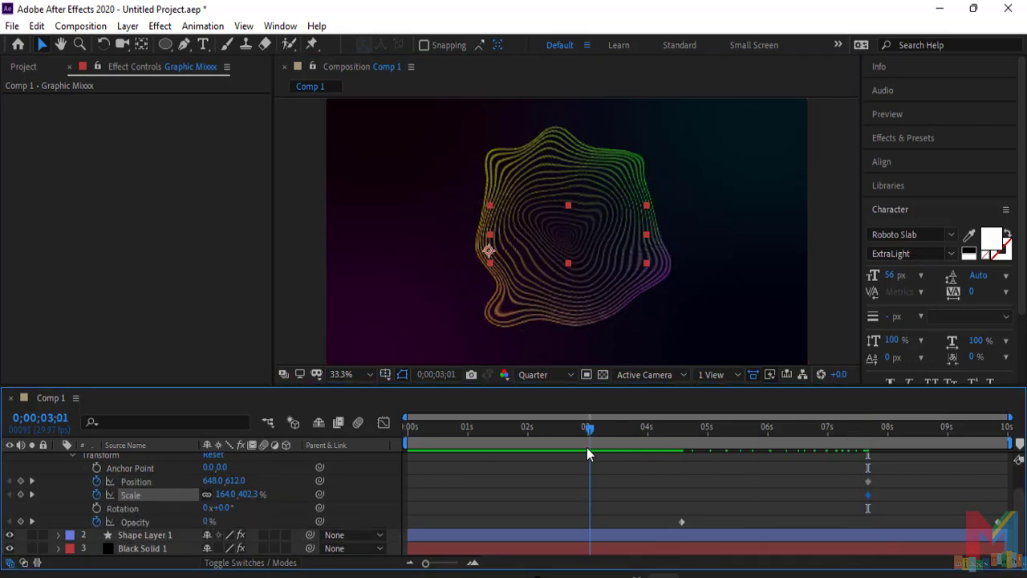
key("space")
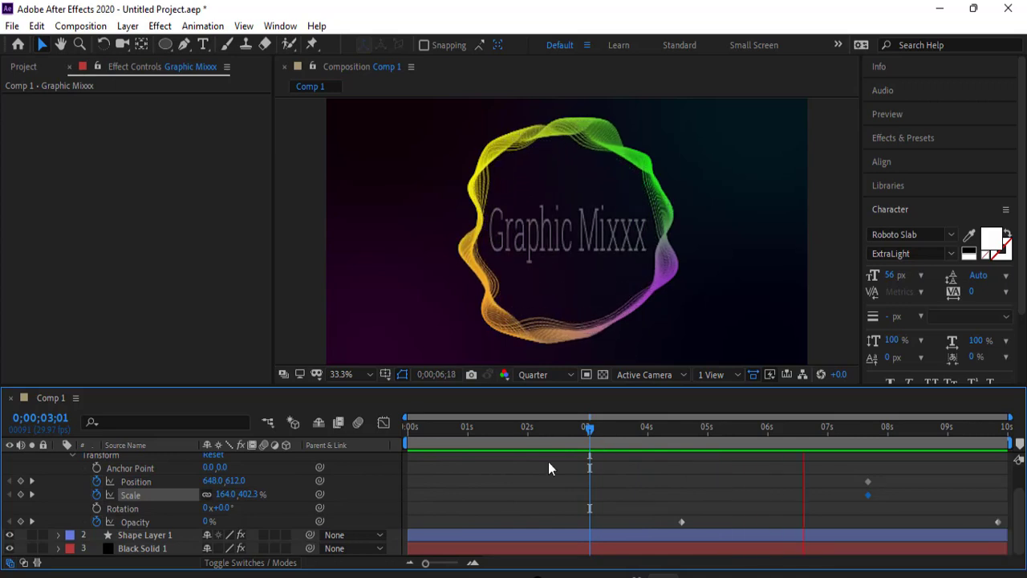
key("space")
- Apply Easy Ease to the text layer's Position and Scale keyframes and preview the animation from near the start
left_click_drag(880, 468, 842, 505)
right_click(867, 493)
mouse_move(881, 489)
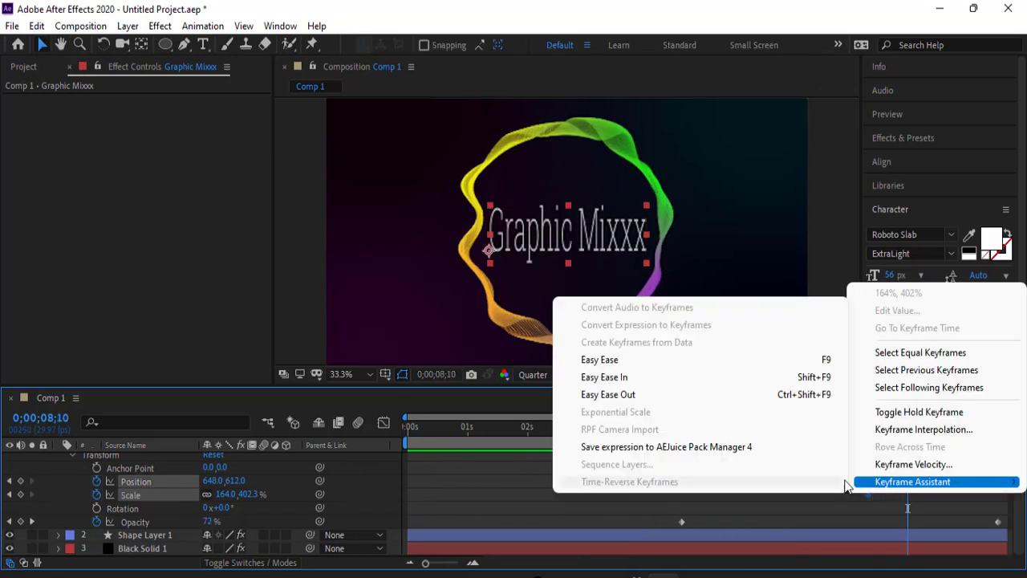
left_click(667, 365)
key("space")
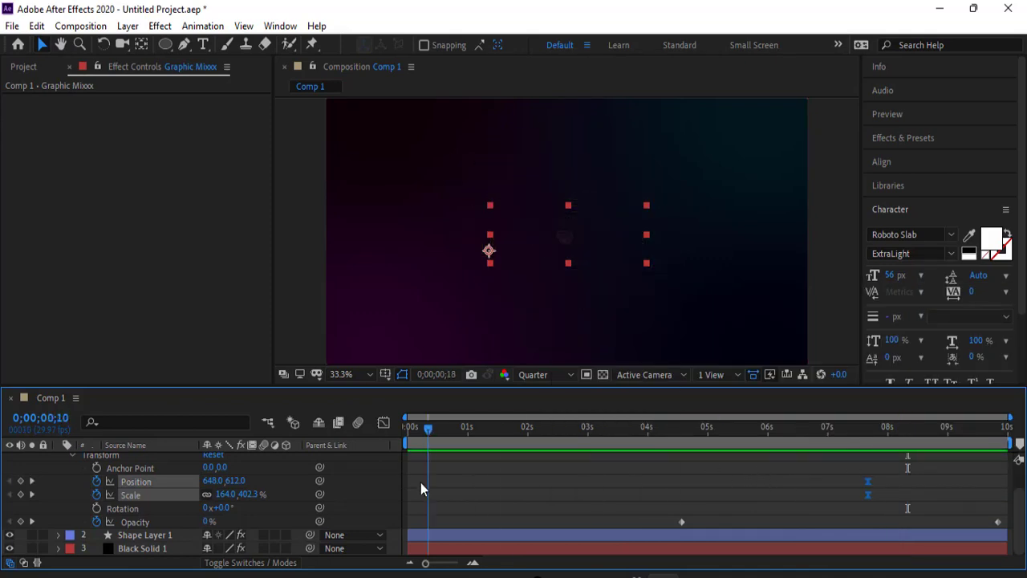